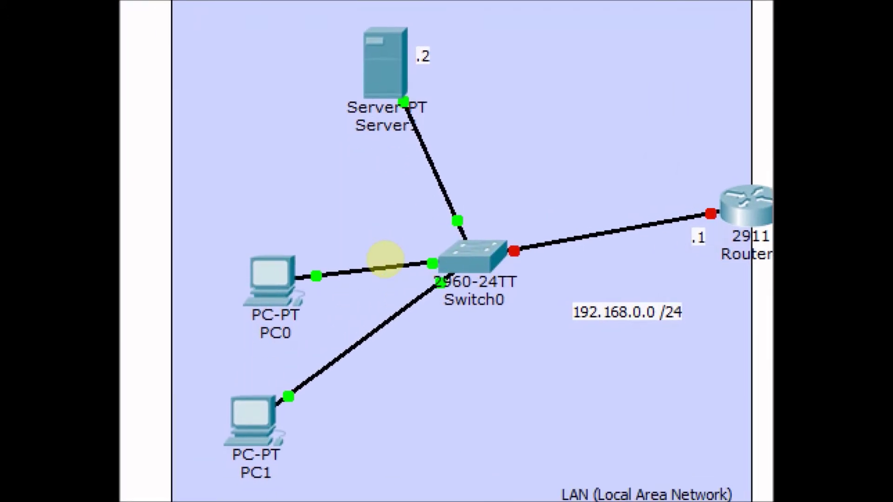
Switch Server1's IP configuration to static addressing
click(310, 245)
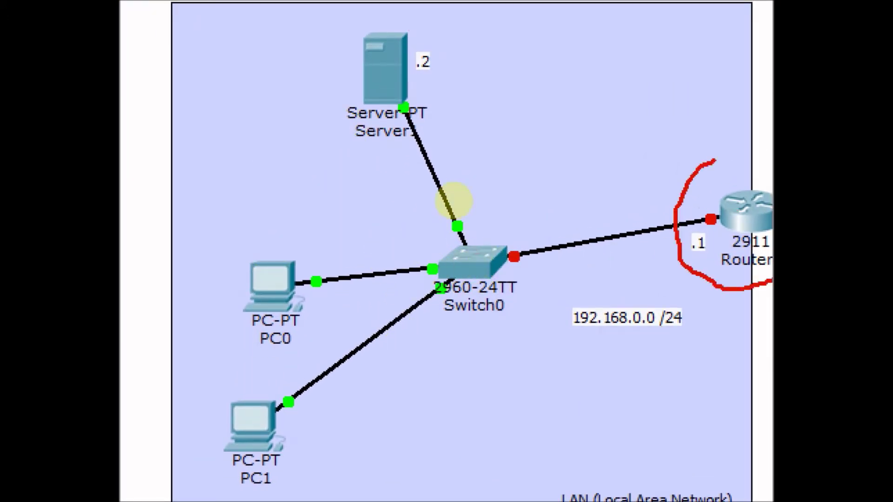
click(475, 250)
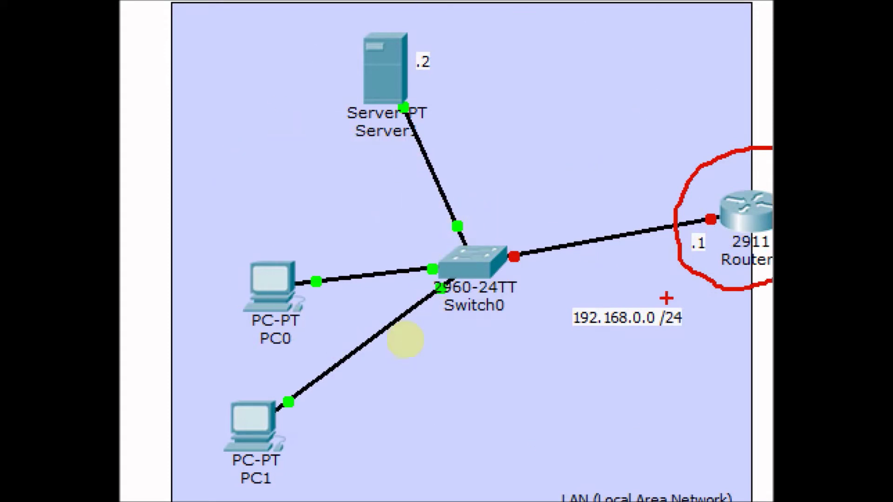
drag(544, 501, 593, 465)
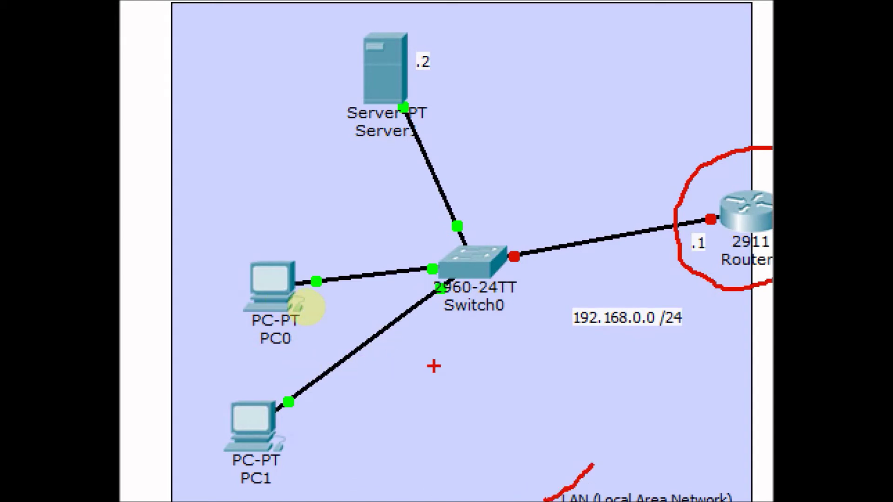
key(Escape)
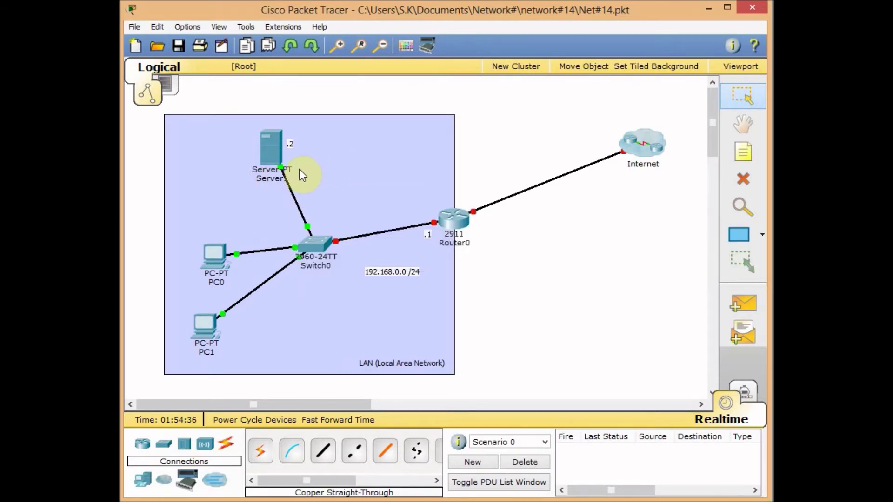
click(274, 161)
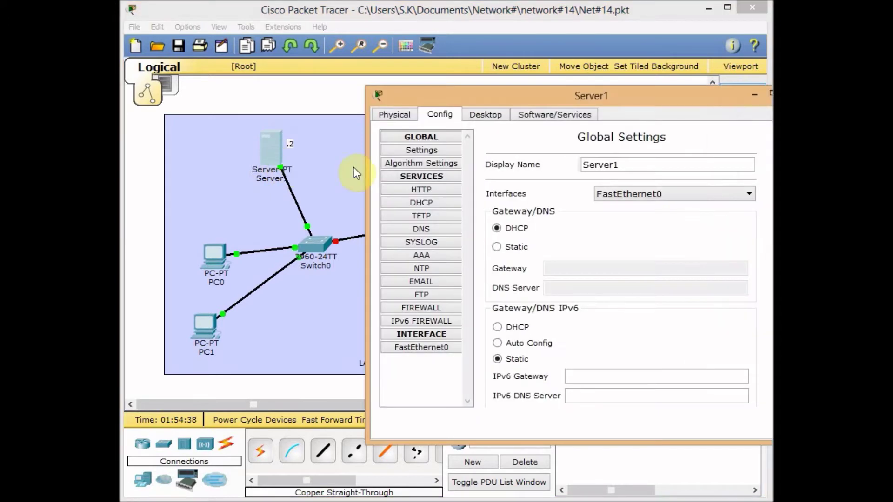
drag(474, 101, 382, 101)
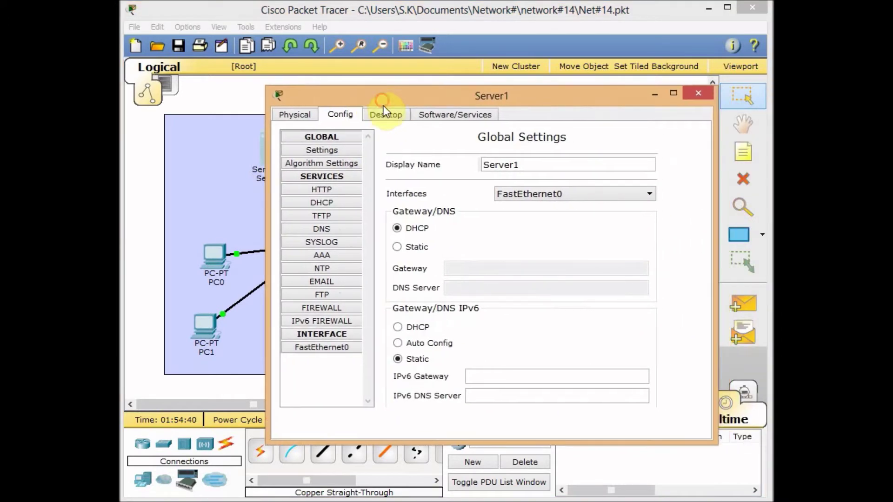
click(389, 116)
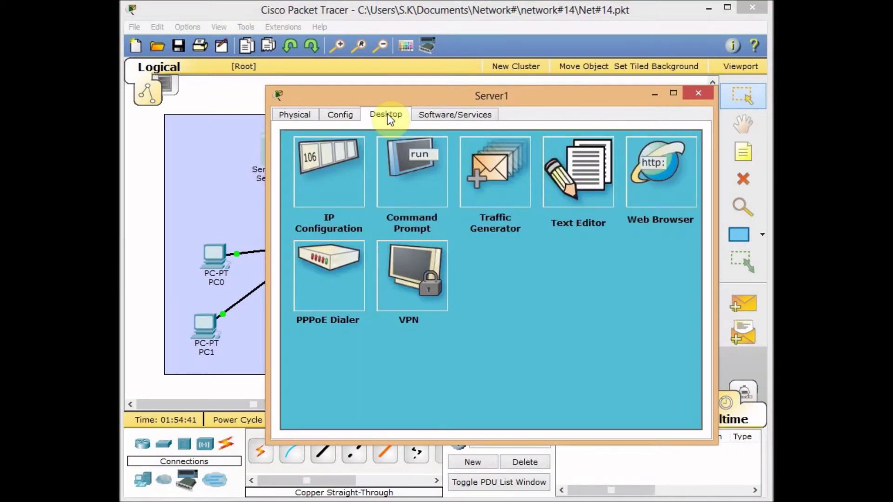
click(342, 158)
click(393, 217)
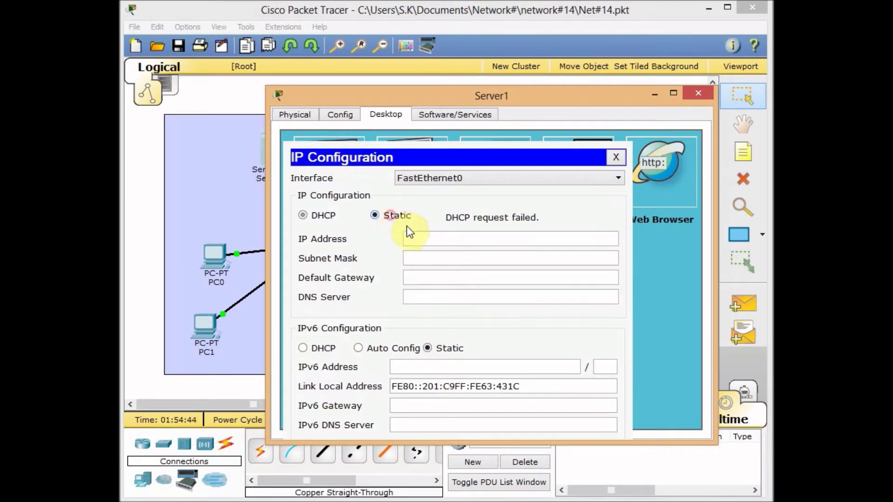
Enter IP 192.168.0.2, mask 255.255.255.0 and gateway 192.168.0.1 on Server1
click(425, 238)
text(192.168.0.)
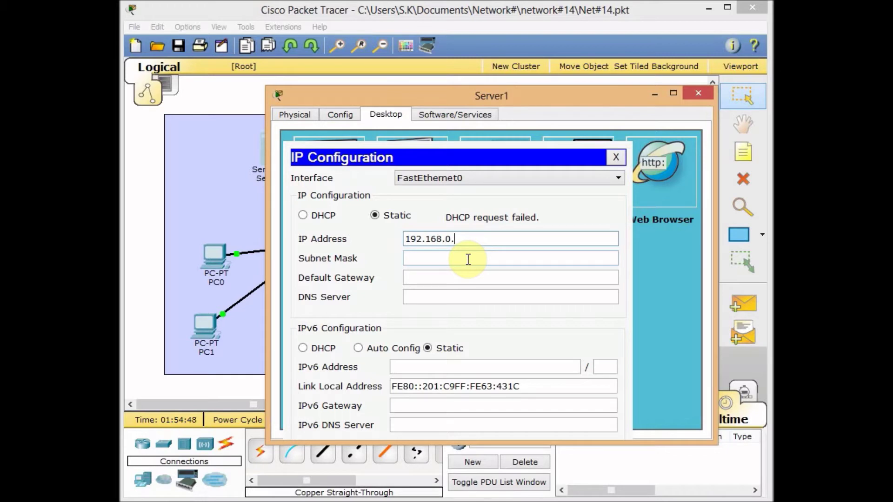
text(2)
click(468, 259)
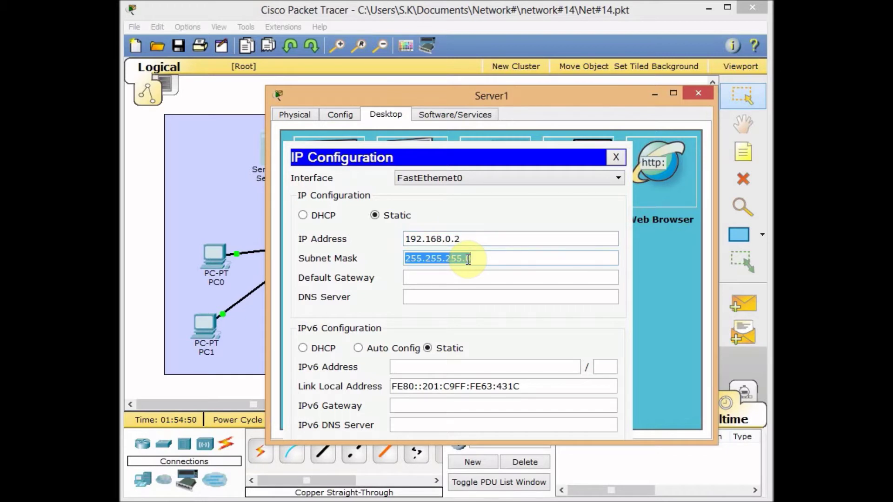
click(428, 275)
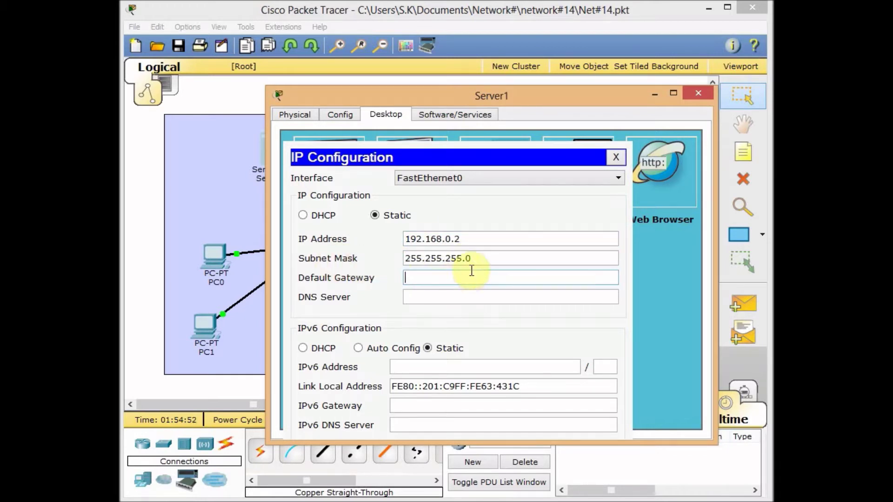
text(192.168.0.1)
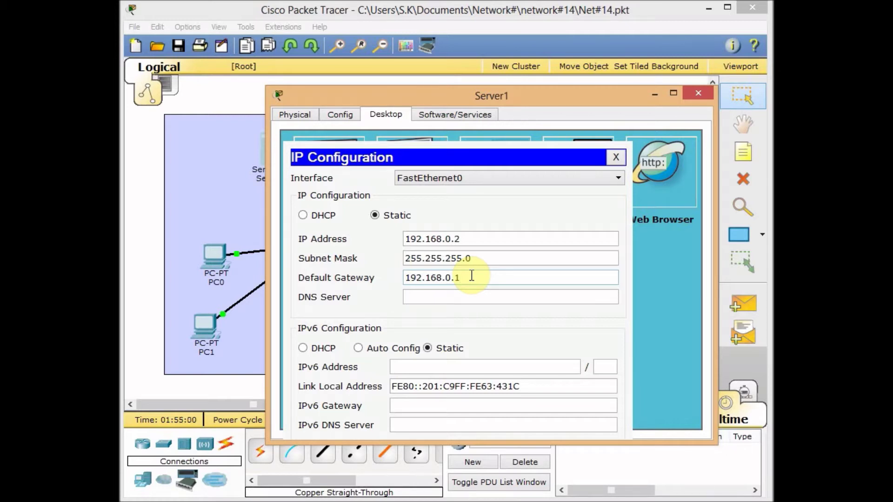
Set Server1's DNS server to 192.168.0.2
click(487, 22)
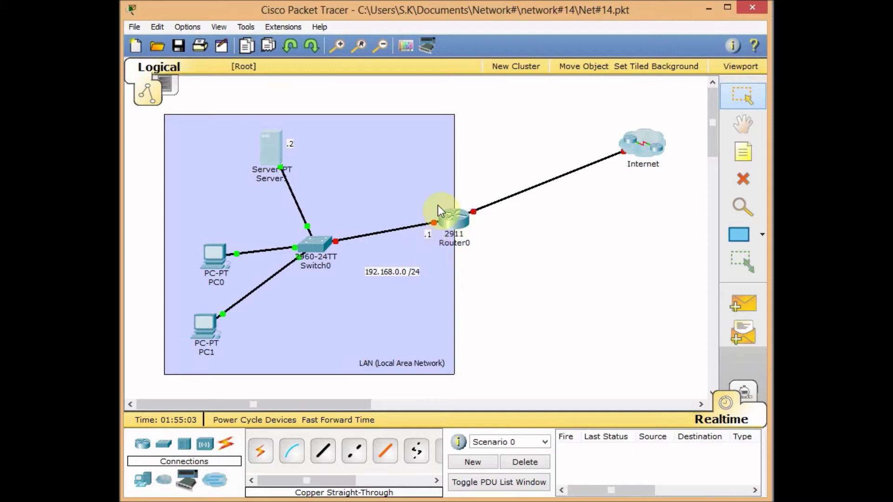
click(266, 158)
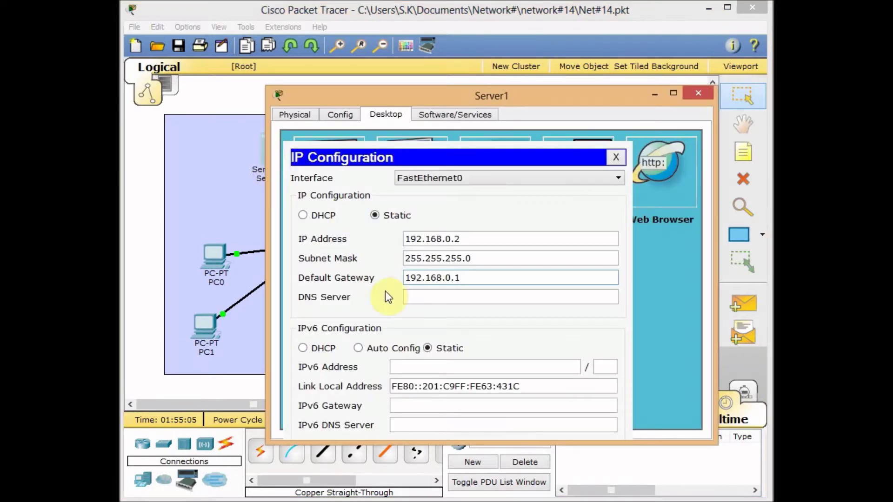
click(426, 300)
text(1)
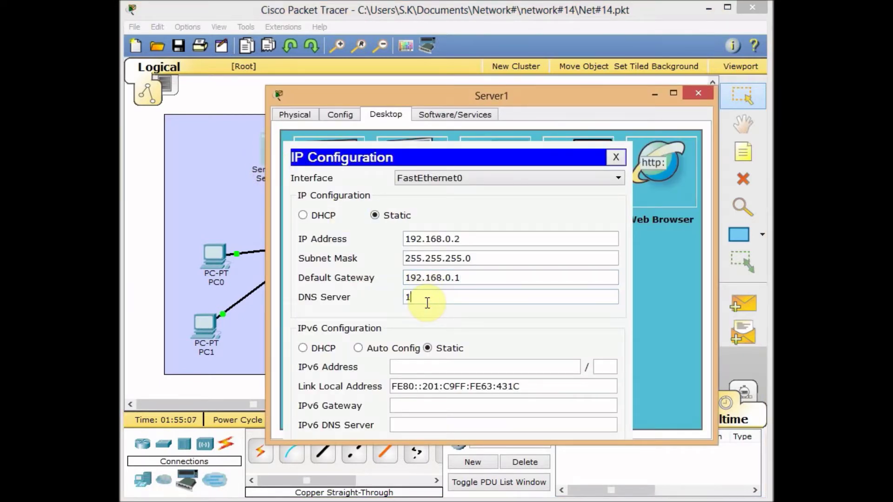
text(92.168.0.2)
Close Server1's IP configuration and window, then reopen Server1
click(614, 159)
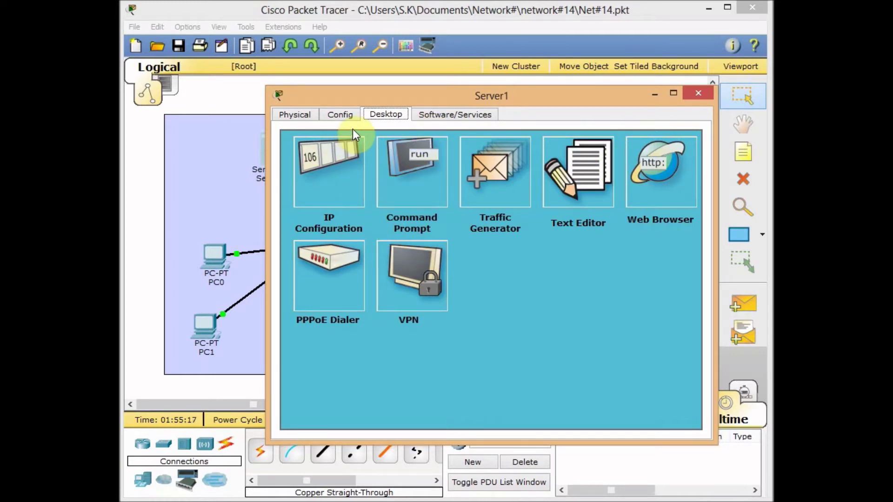
click(651, 97)
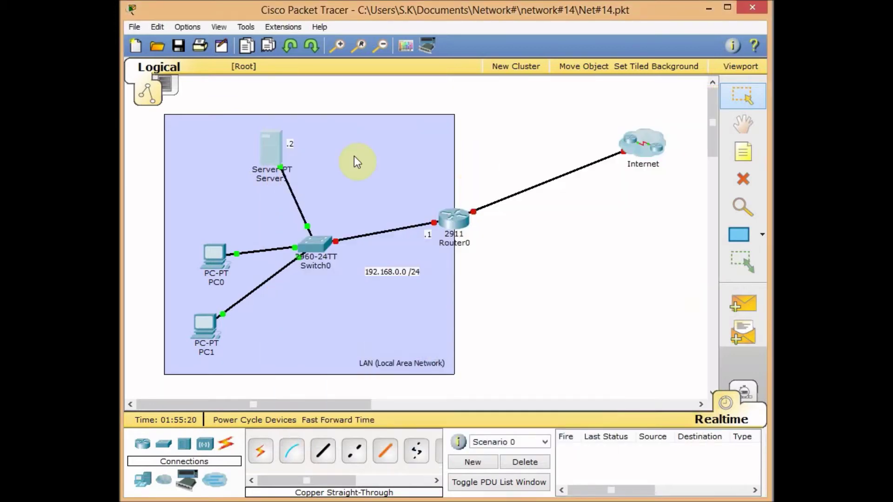
double_click(215, 160)
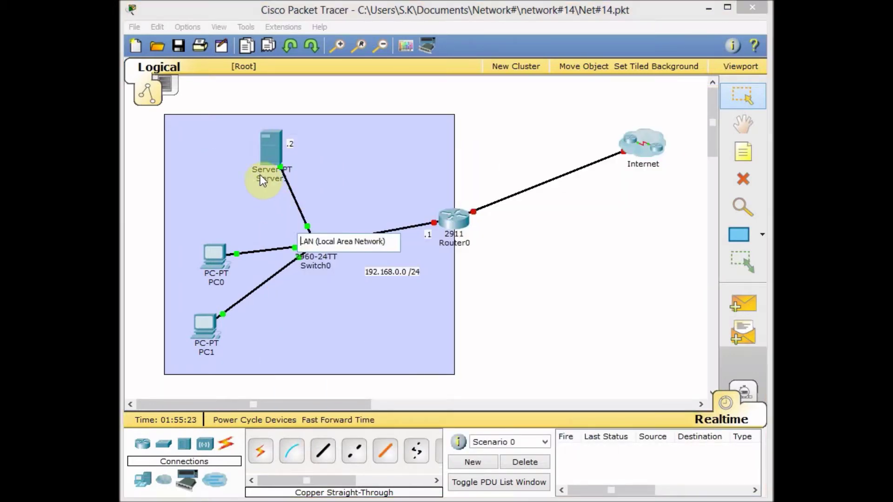
click(261, 155)
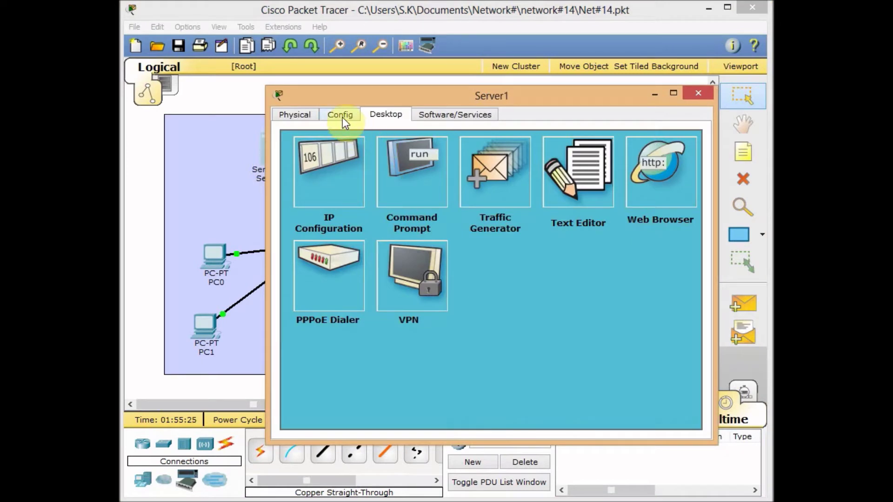
Check Server1's global settings, confirm its DHCP service is off, and close the window
click(342, 117)
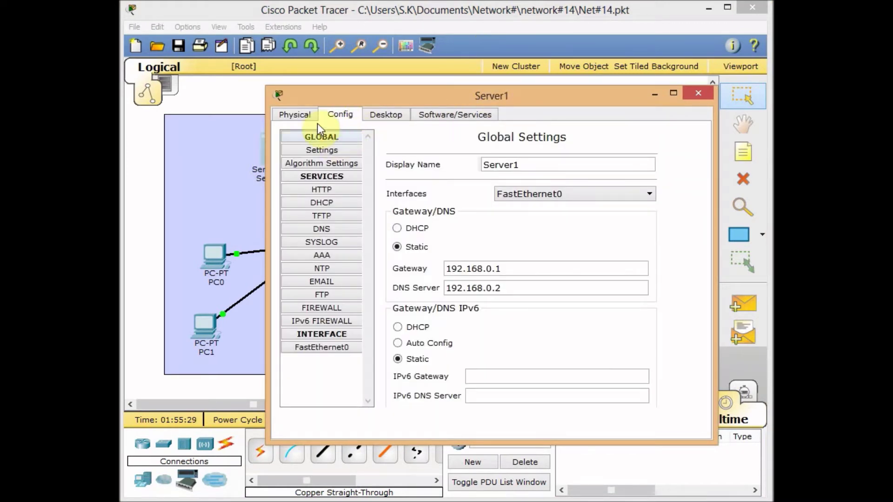
click(325, 203)
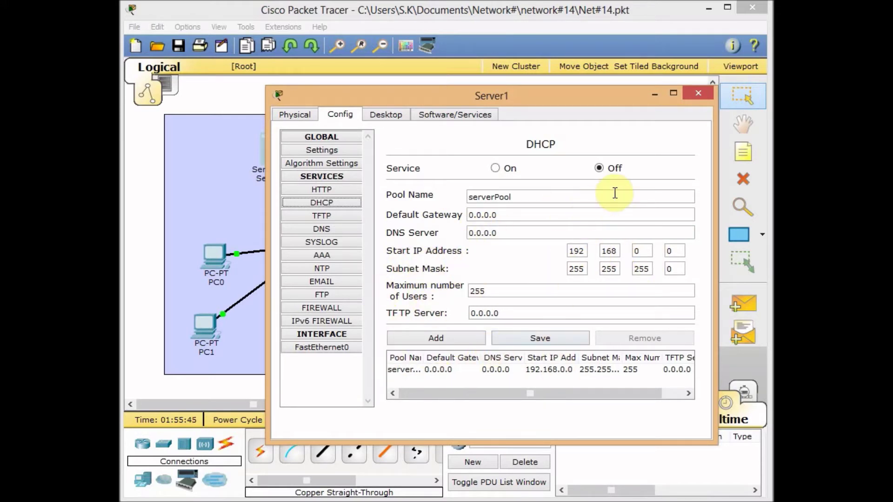
click(697, 94)
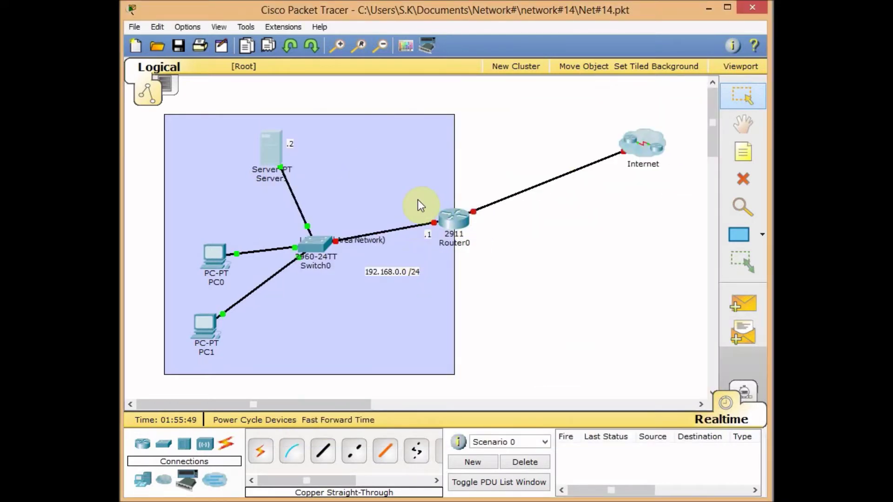
mouse_move(277, 161)
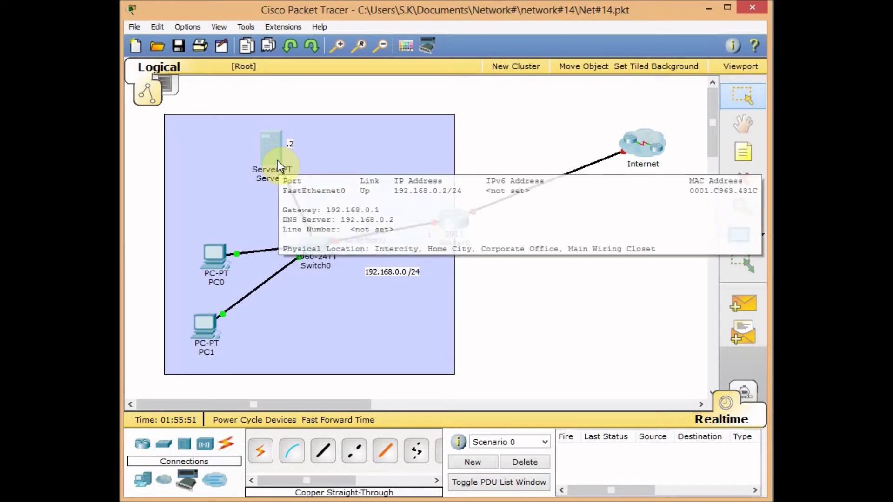
click(388, 138)
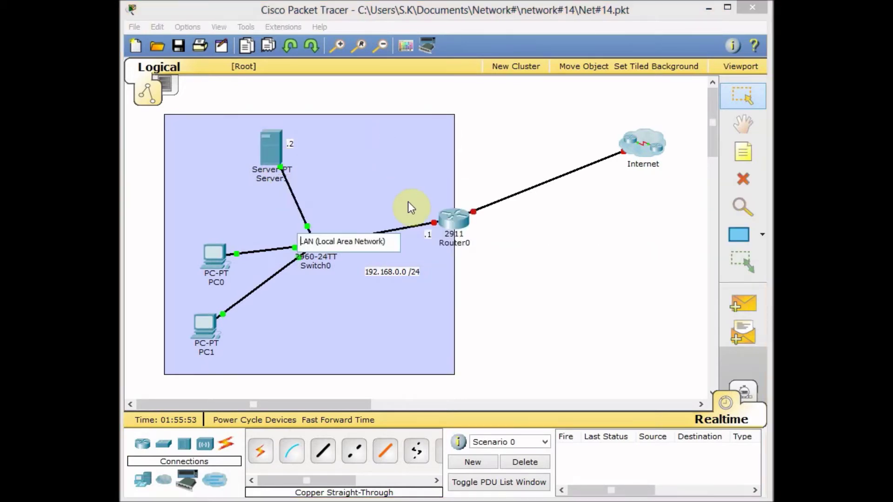
In Router0's CLI, skip initial setup, enter privileged mode and run sh ip int brief
click(451, 222)
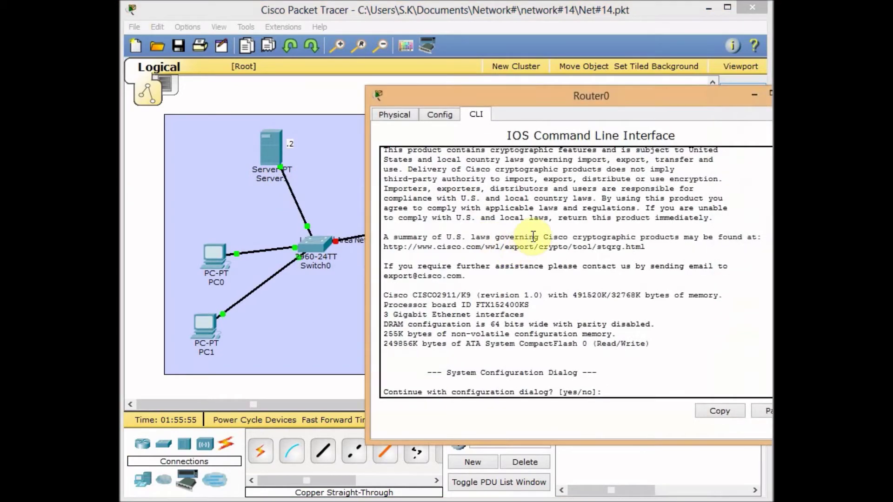
text(n)
key(Return)
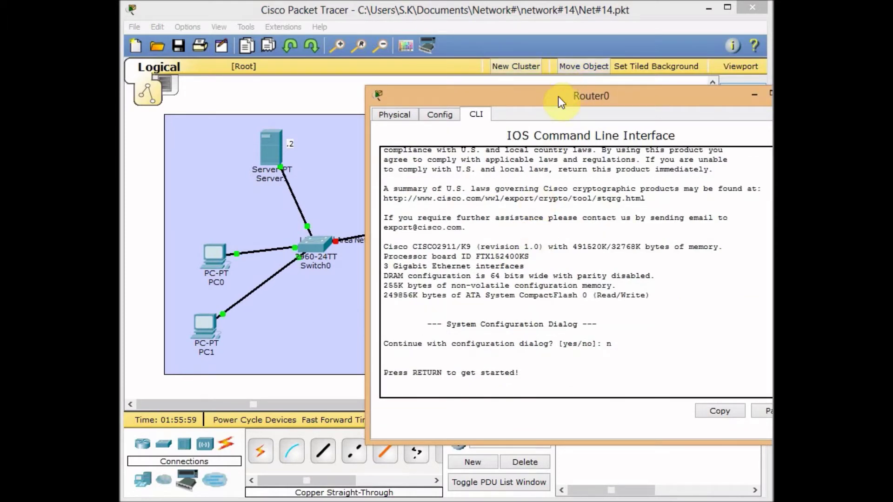
drag(558, 97, 474, 90)
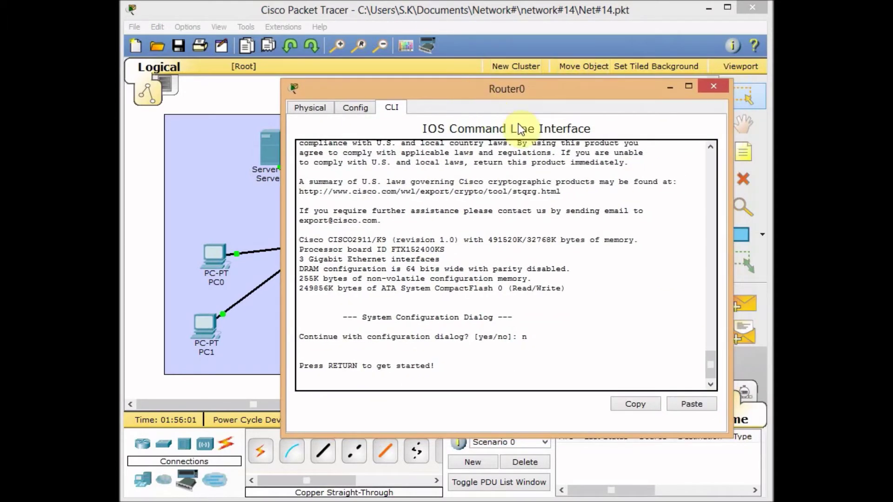
key(Return)
key(Return)
key(Return)
text(en)
key(Return)
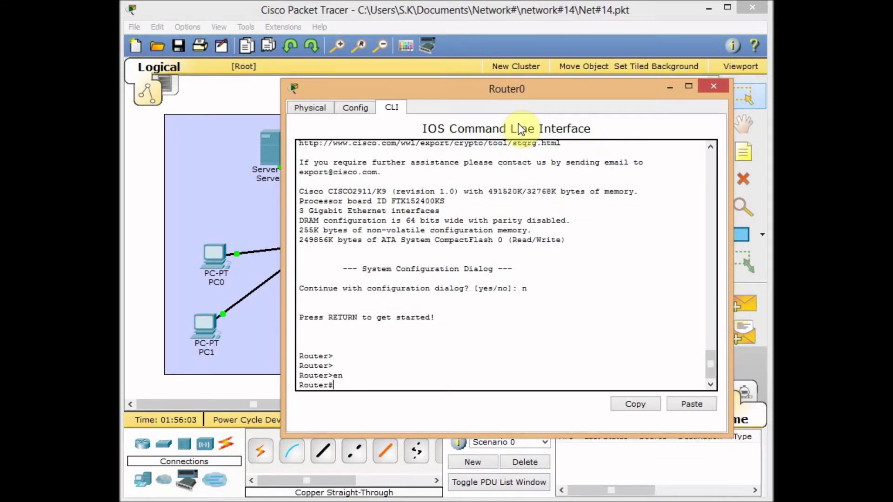
text(sh ip int brie)
key(Return)
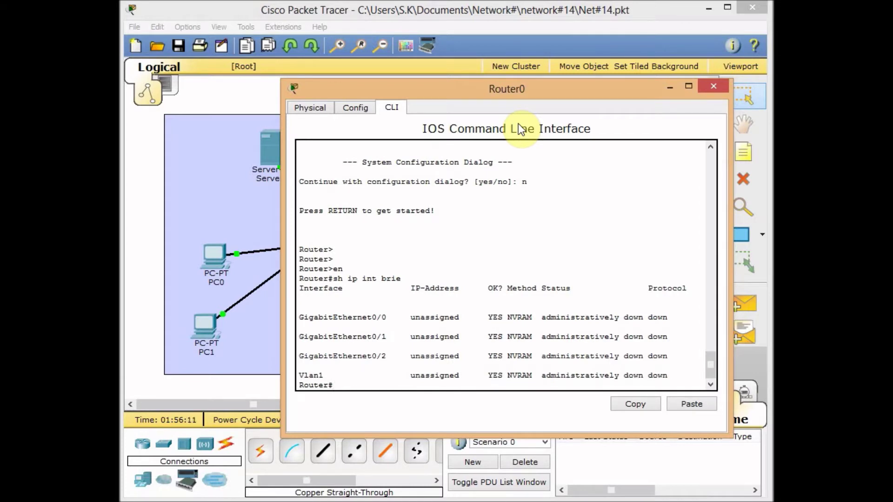
Assign 192.168.0.1 255.255.255.0 to GigabitEthernet0/1 in configuration mode
key(Return)
key(Return)
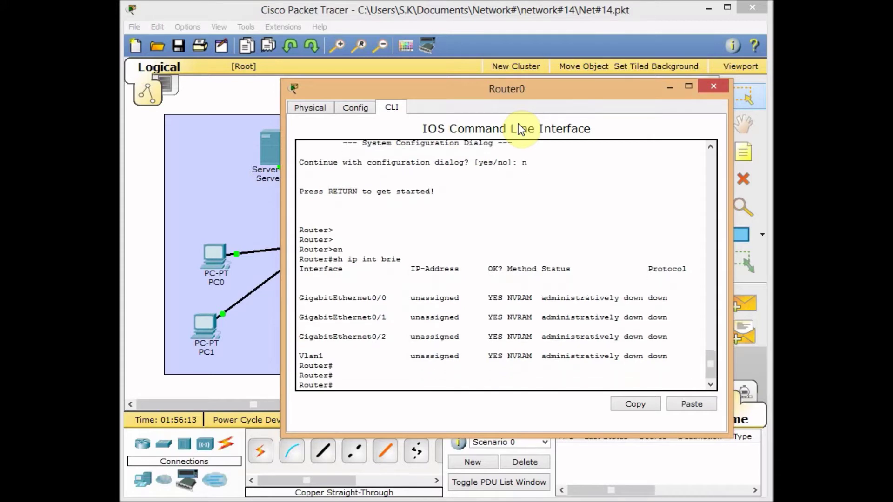
text(conf t)
key(Return)
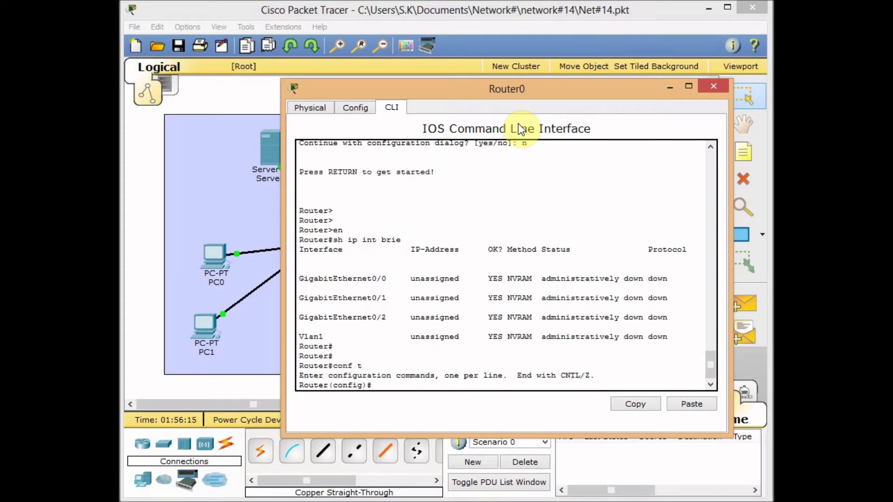
text(int g 0/1)
key(Return)
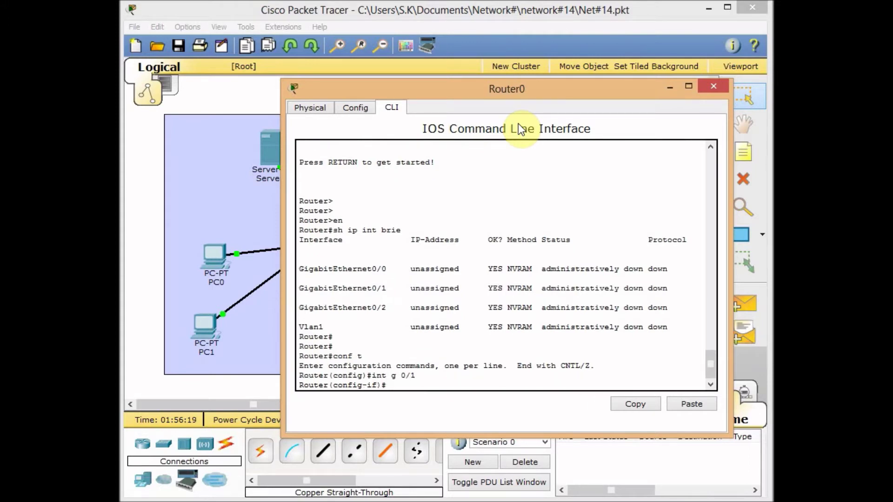
text(ip add)
key(Tab)
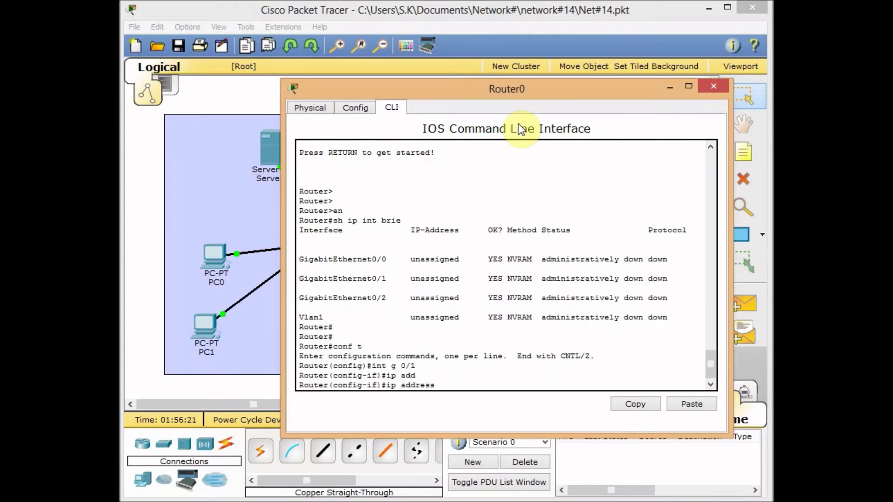
text(192.168.0.1 255.255.2355.0)
key(Return)
Bring GigabitEthernet0/1 up with no shutdown and close the console
text(no )
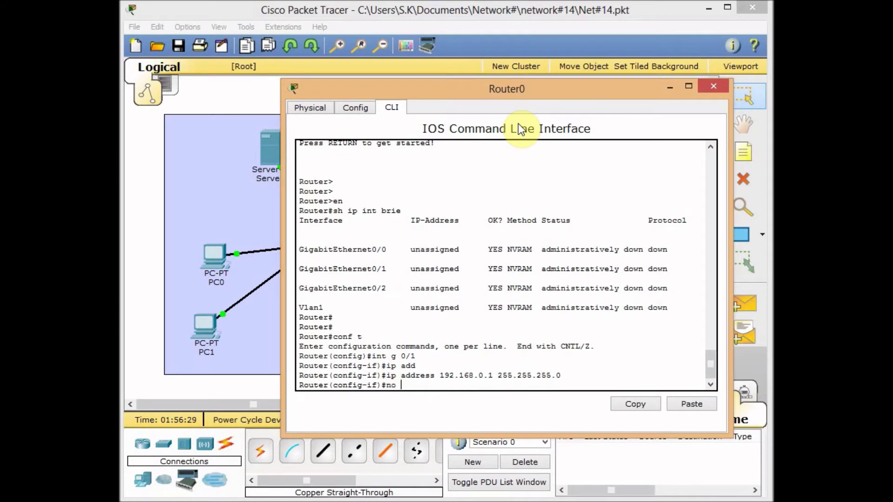
text(sh)
key(Tab)
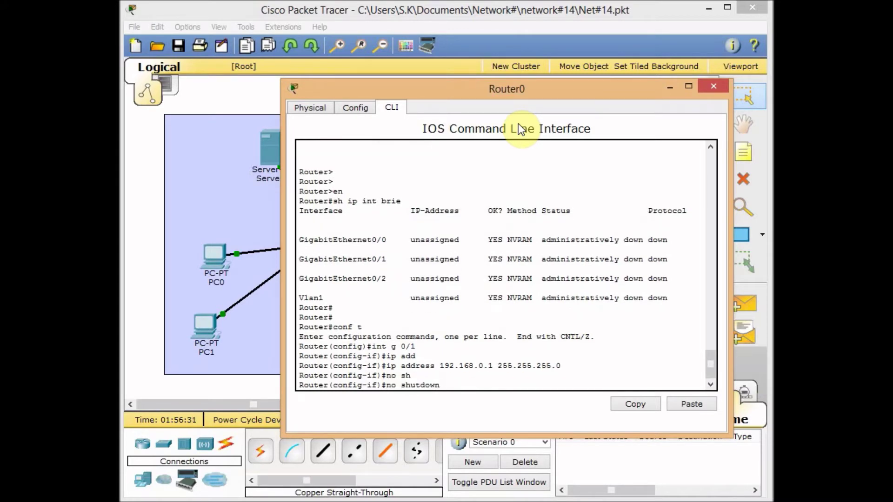
key(Return)
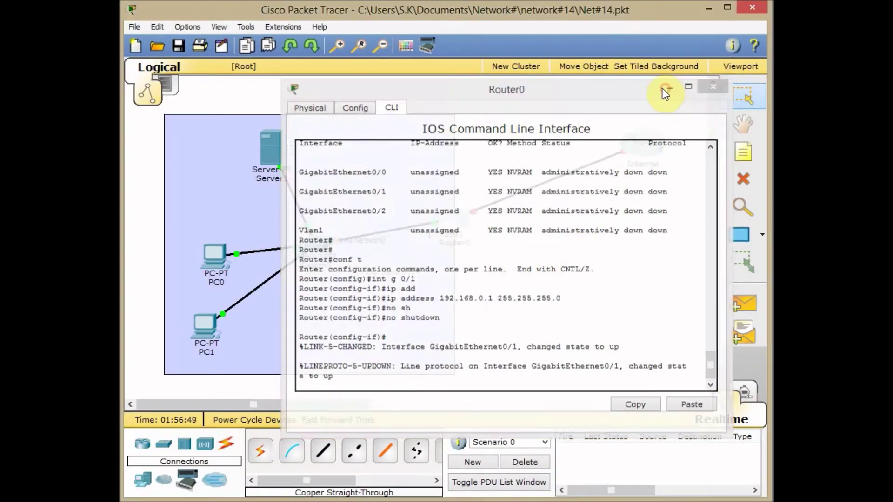
click(668, 89)
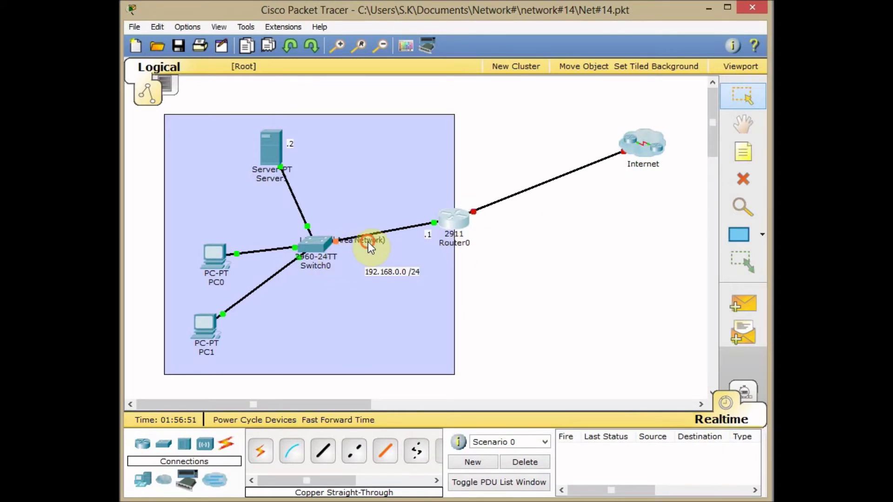
Move the LAN (Local Area Network) note to the bottom-right corner of the LAN area
drag(368, 242, 428, 366)
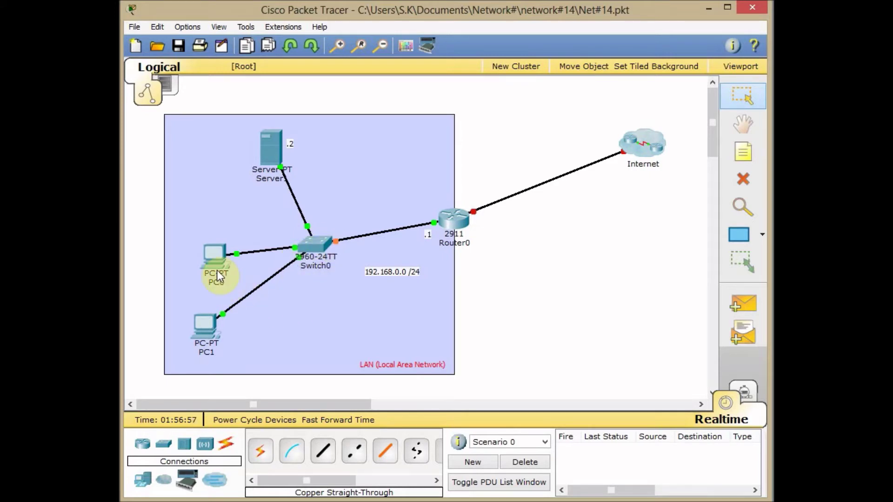
key(ctrl+z)
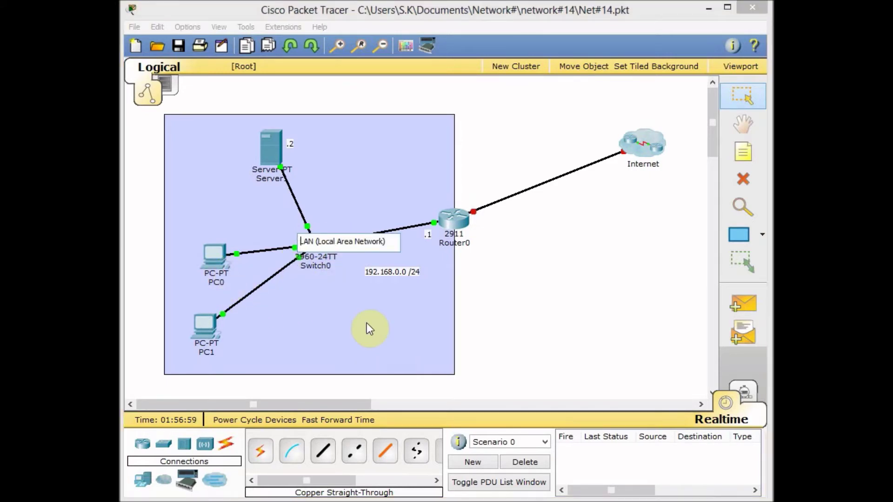
click(343, 208)
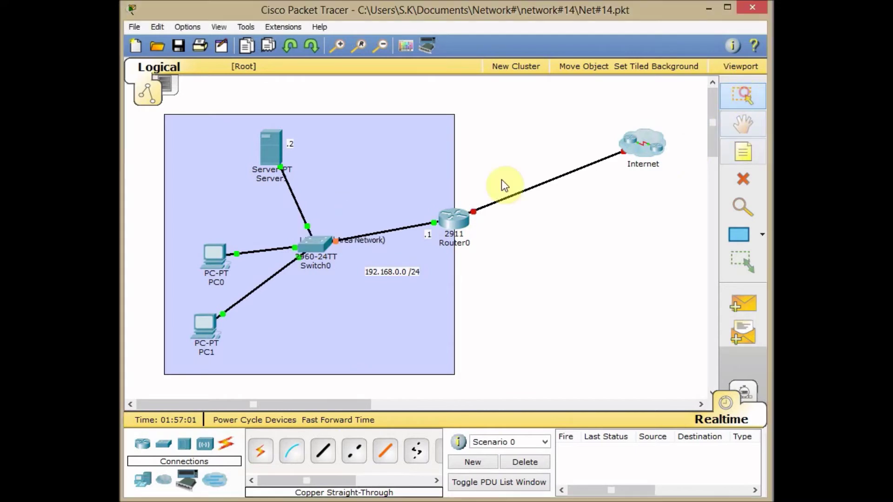
drag(371, 244, 426, 367)
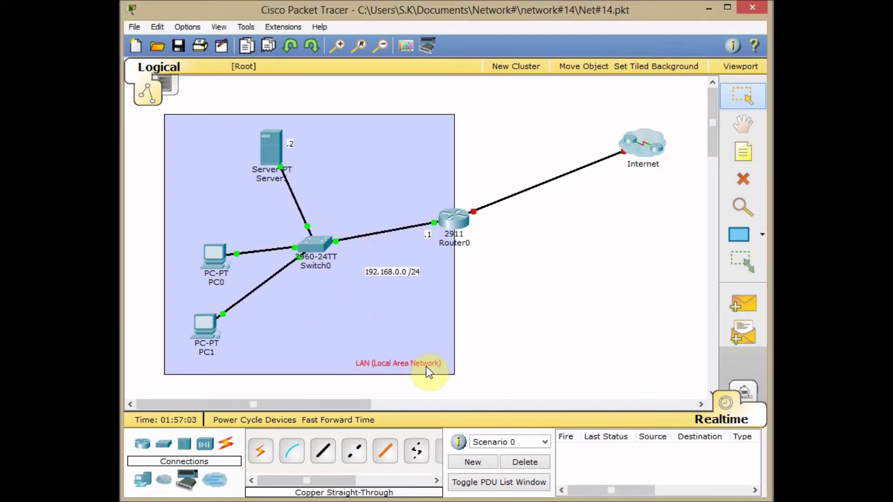
click(223, 264)
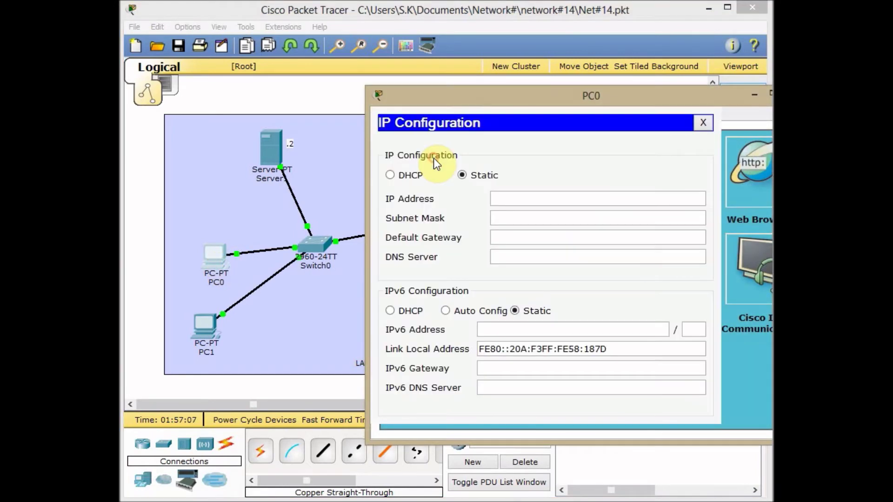
Try DHCP on PC0, which gets no address, then revert PC0 to static
click(434, 158)
click(391, 175)
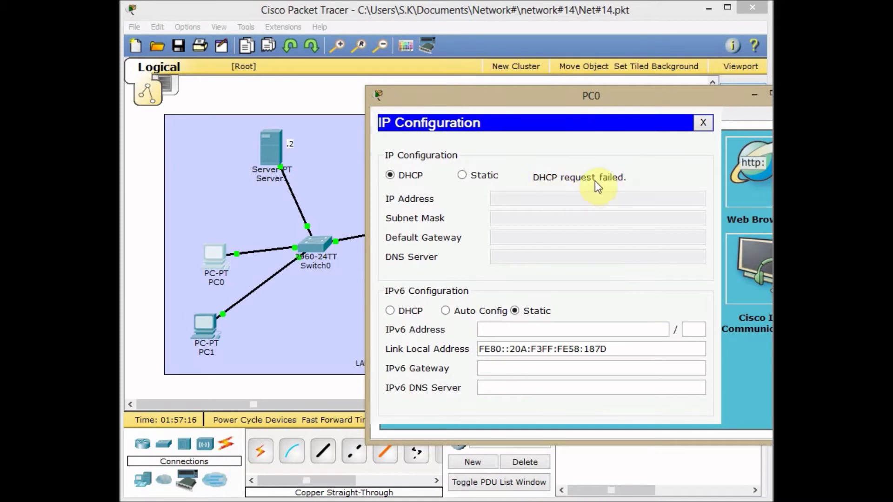
click(698, 123)
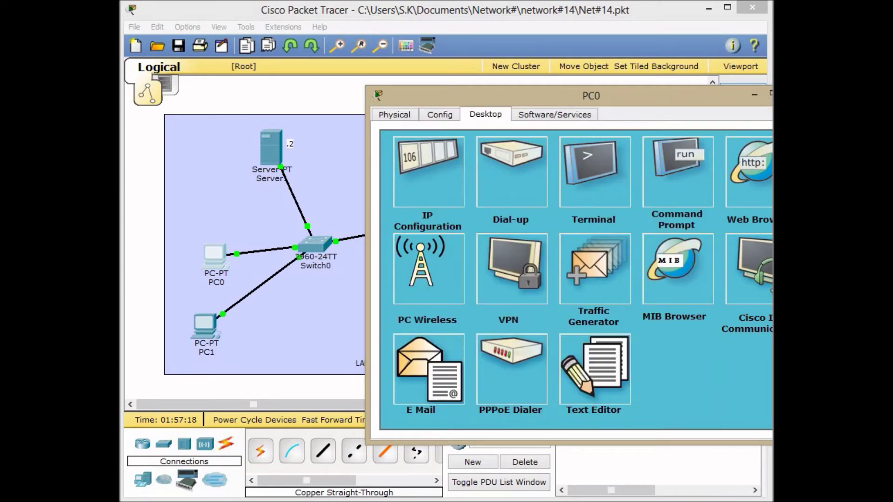
click(399, 191)
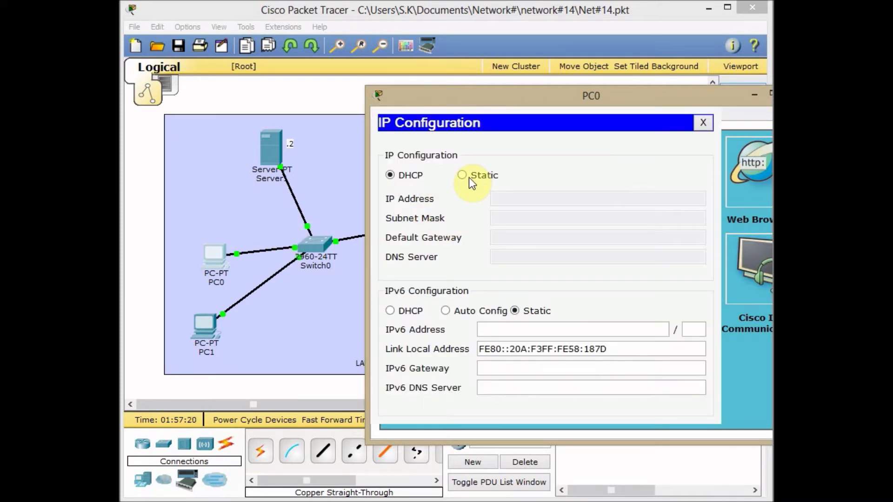
click(469, 177)
click(702, 122)
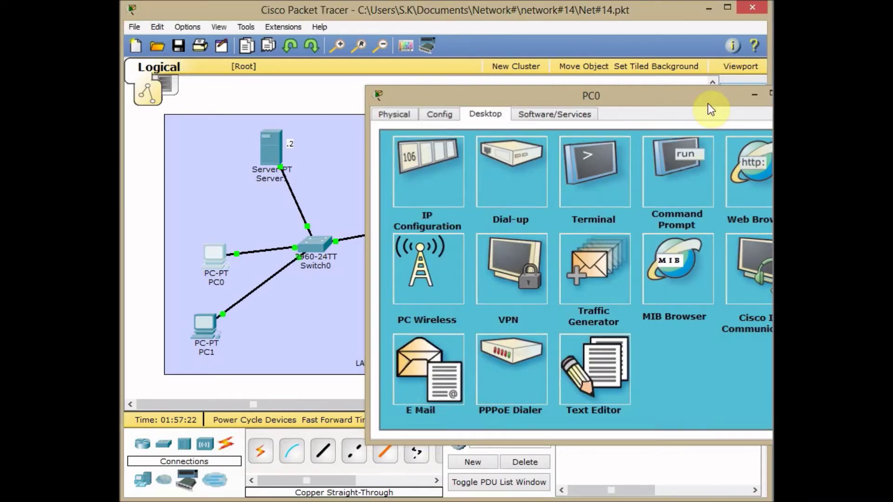
click(754, 94)
click(449, 219)
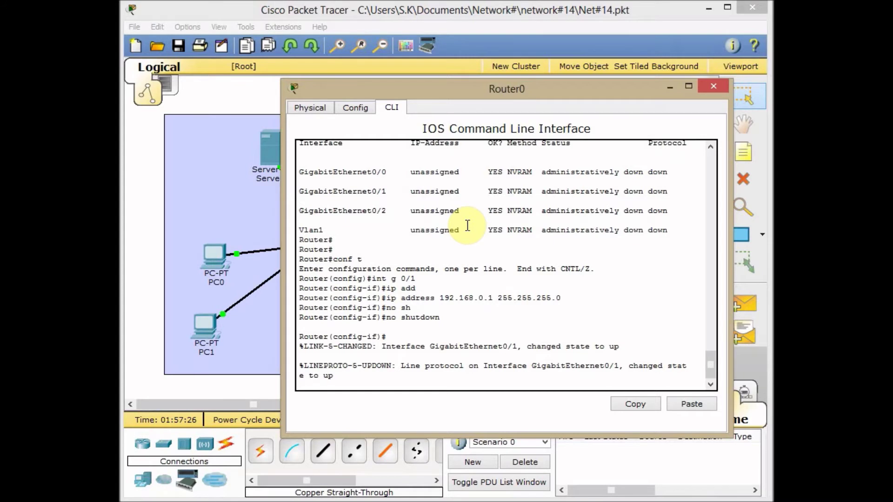
Exit interface mode and run ip dhcp excluded-address 192.168.0.1 192.168.0.5
key(Return)
key(Return)
text(er(config-if)#e)
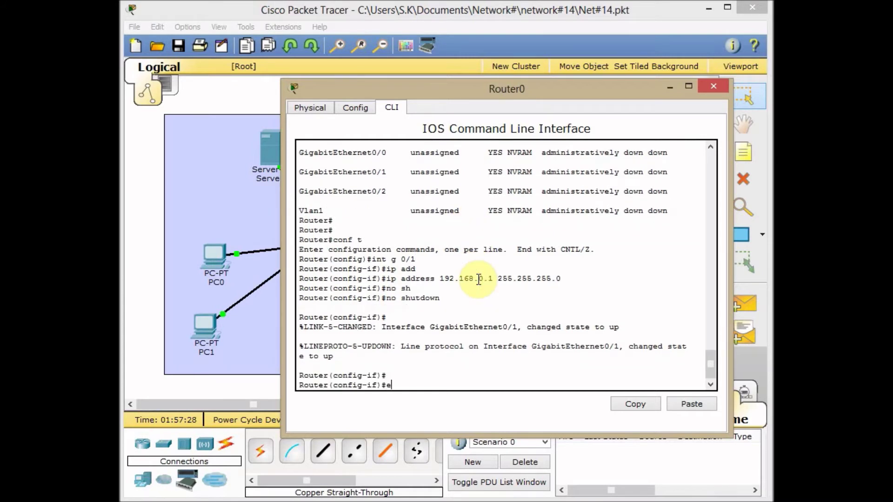
text(xit)
key(Return)
key(Return)
key(Return)
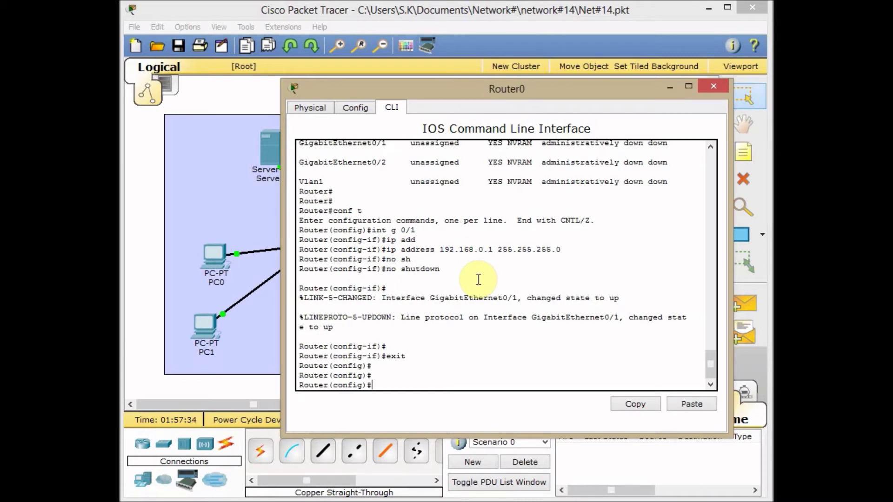
text(ip dh)
key(Tab)
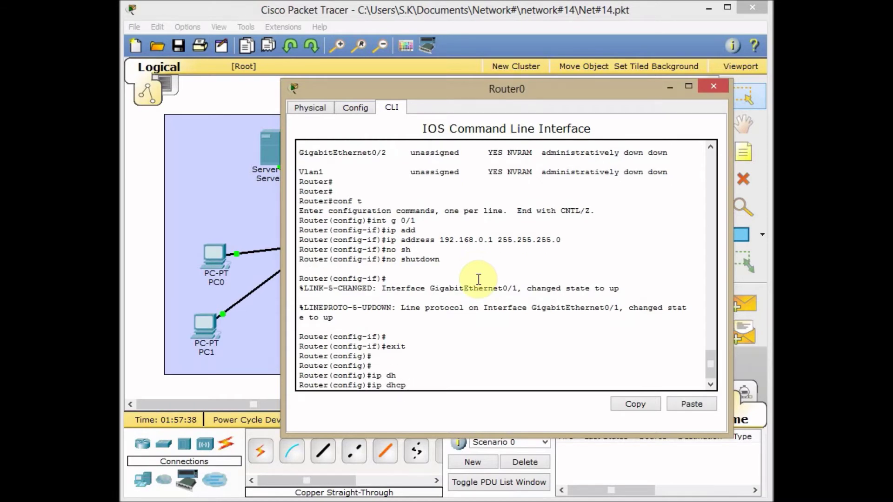
text(?)
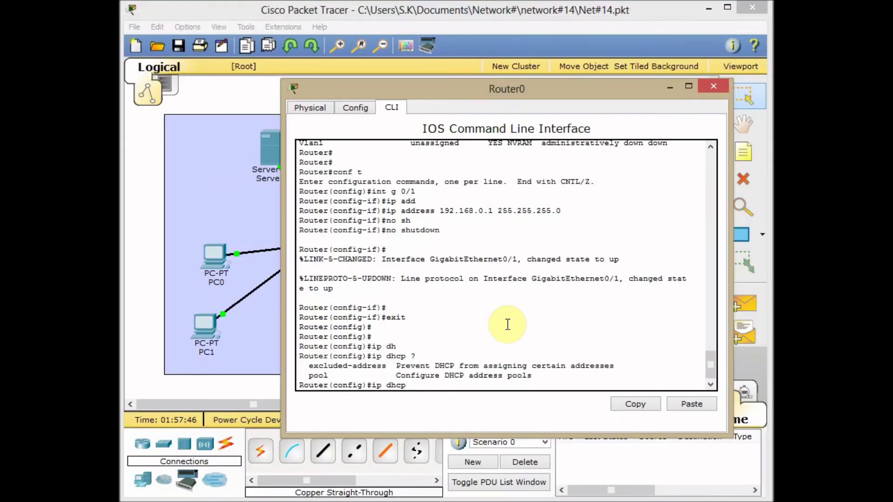
text(ex)
key(Tab)
text(1)
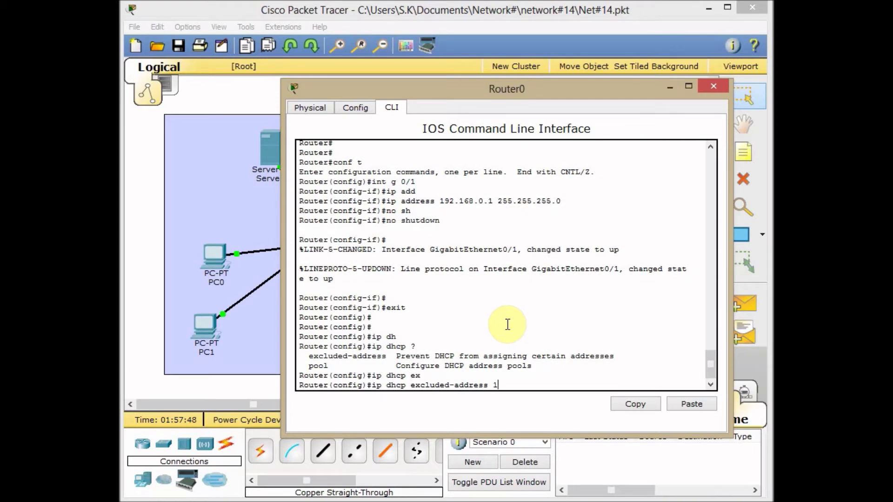
text(92.168.0.1 192.168.0.5)
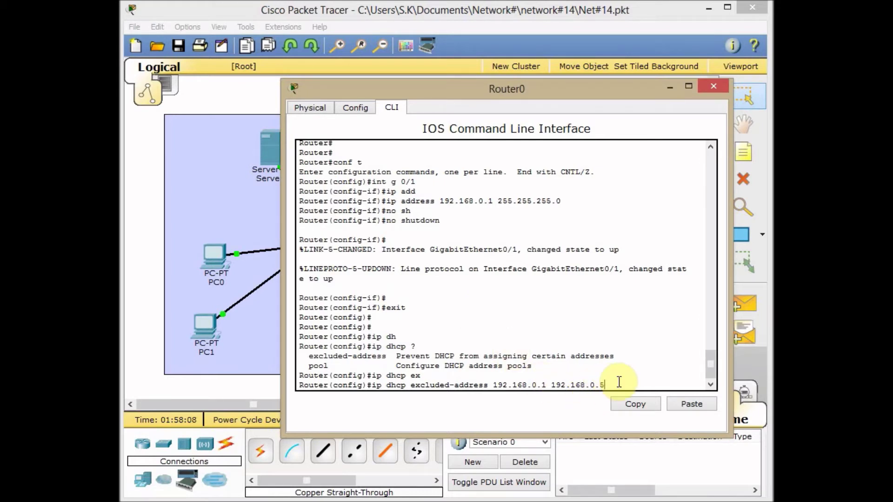
key(Return)
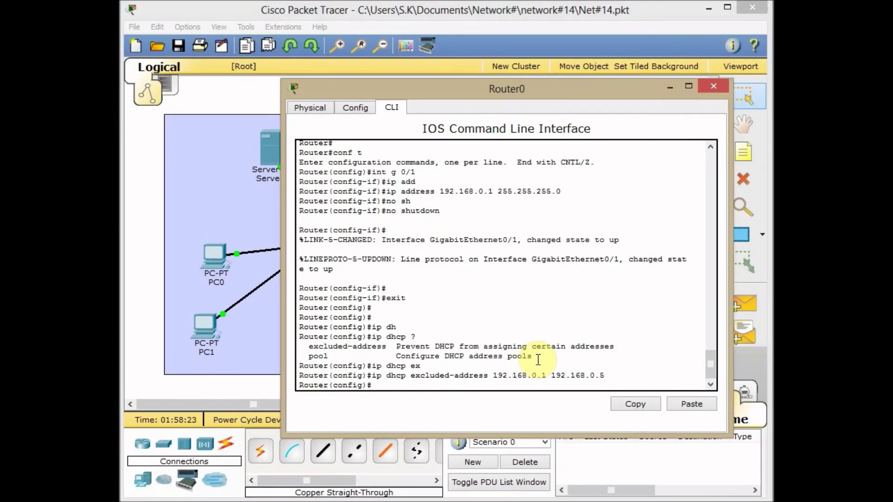
Create the DHCP pool named LAN on Router0
text(ip dhc)
key(Tab)
text(po)
key(Tab)
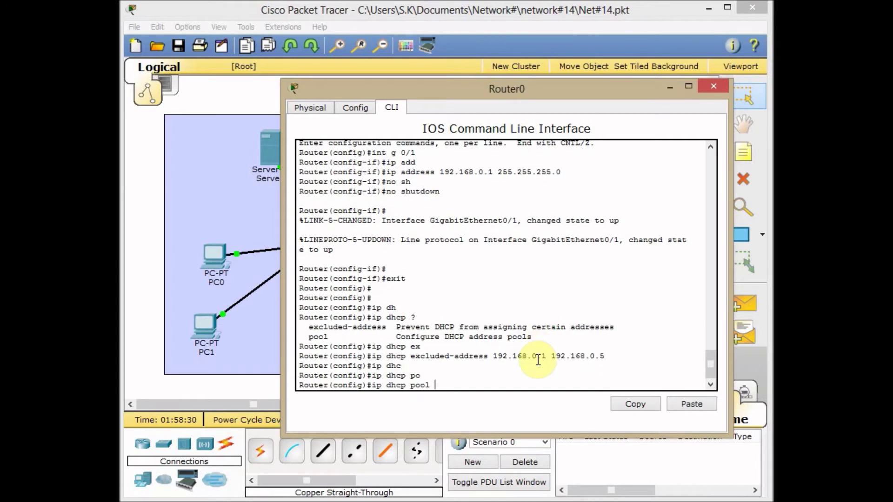
text(?)
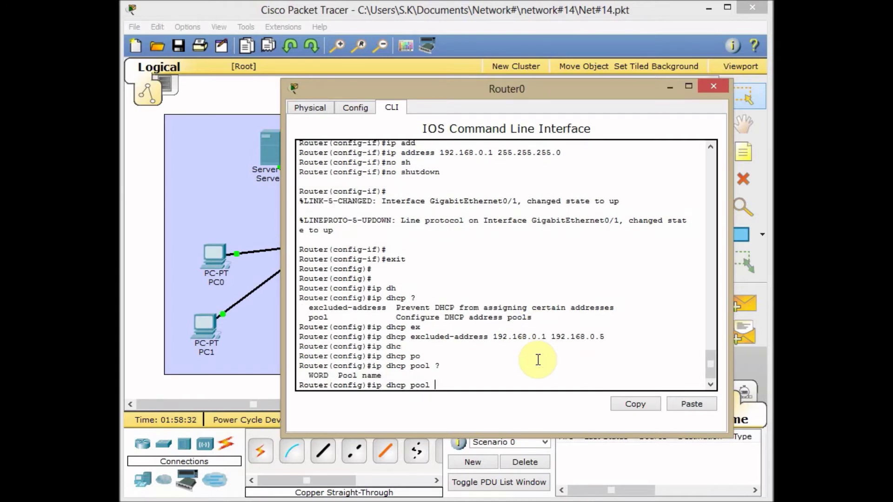
text(LAN)
key(Return)
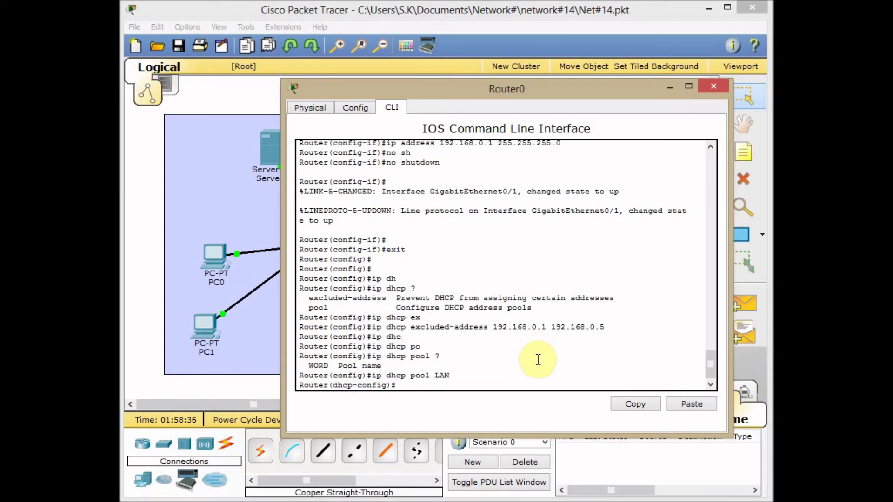
Set the pool's network to 192.168.0.0 255.255.255.0
text(net)
key(Tab)
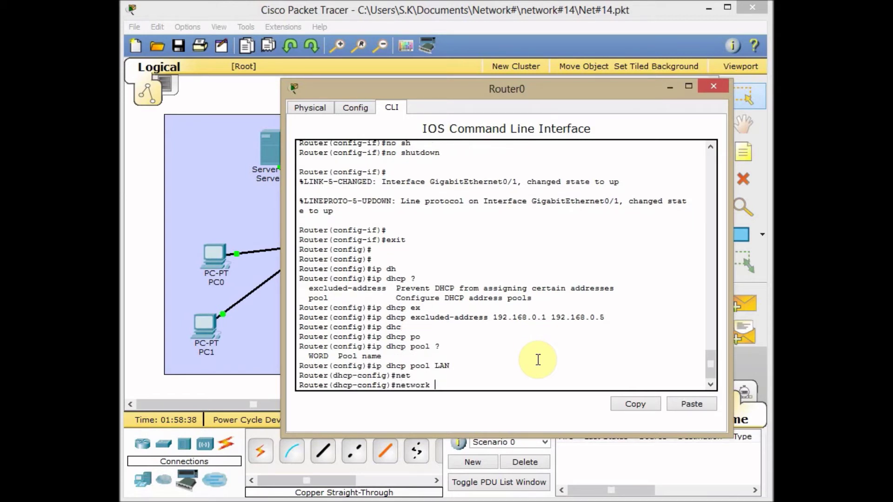
text(192.168.0.0 255.255)
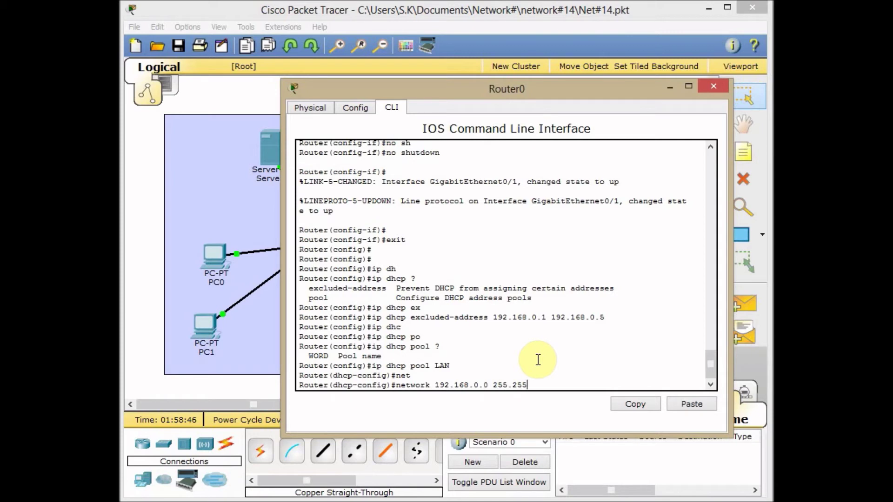
text(.255.0)
key(Return)
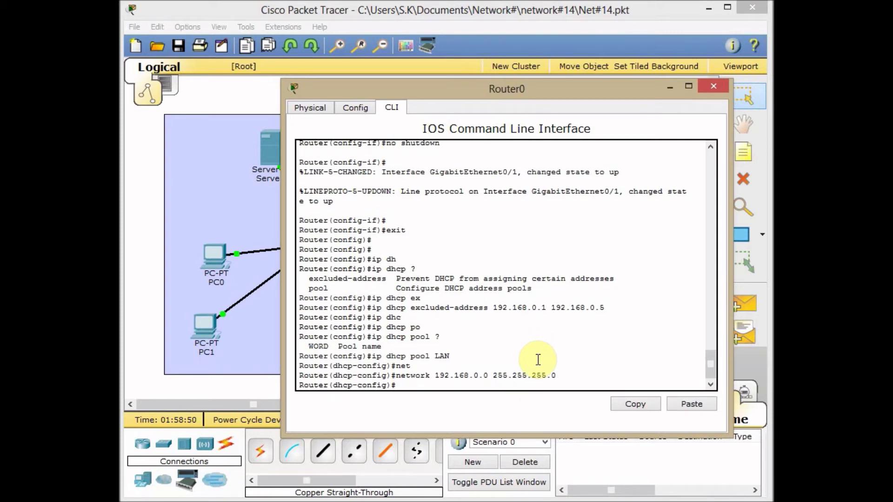
Set the pool's default router to 192.168.0.1 and DNS server to 192.168.0.2
text(def)
key(Tab)
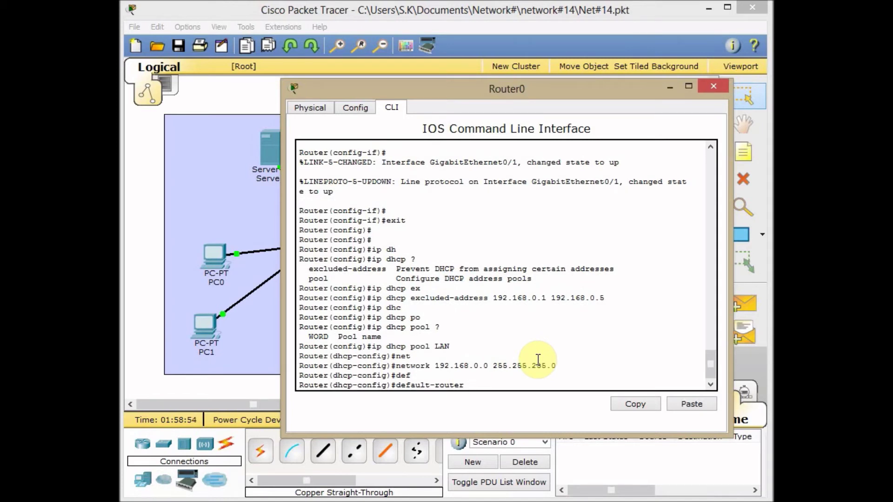
text(192.168.0.1)
key(Return)
text(dn)
key(Tab)
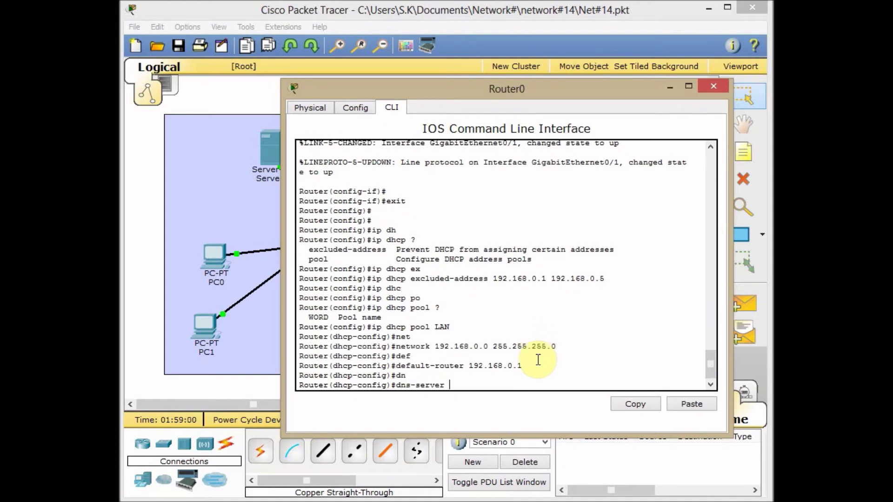
text(192.168.0.2)
key(Return)
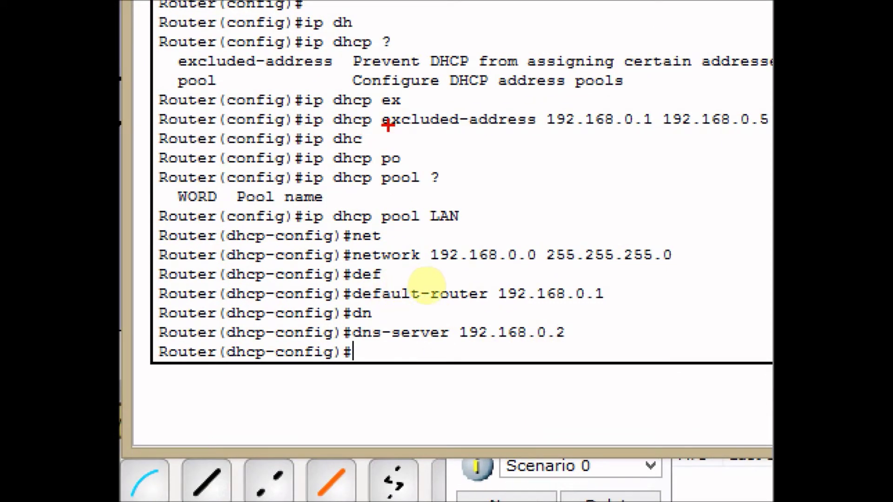
drag(384, 133, 466, 137)
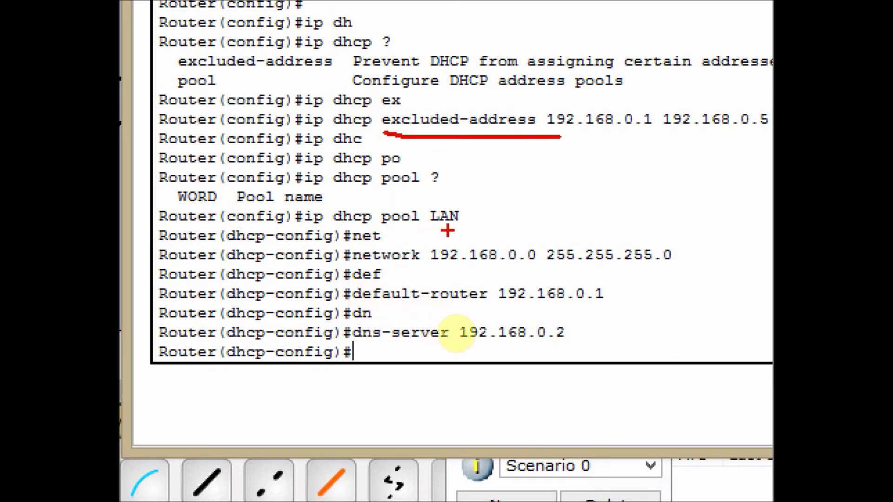
drag(422, 227, 464, 227)
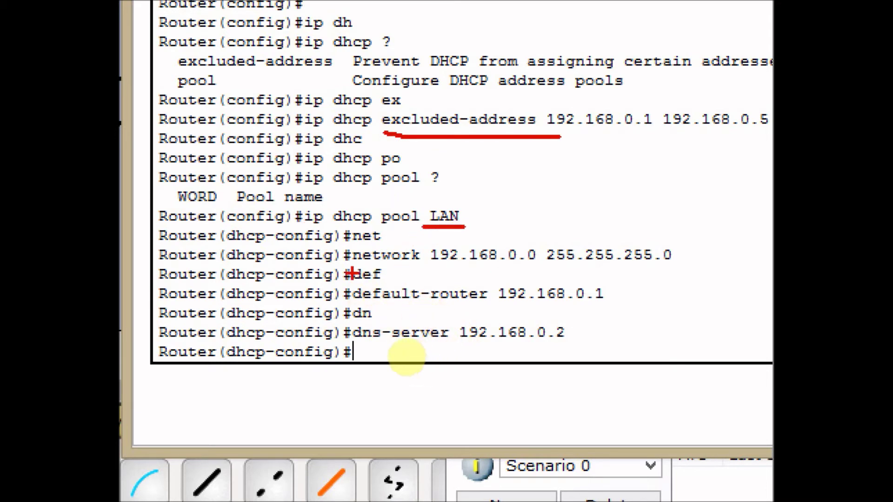
drag(354, 268, 423, 261)
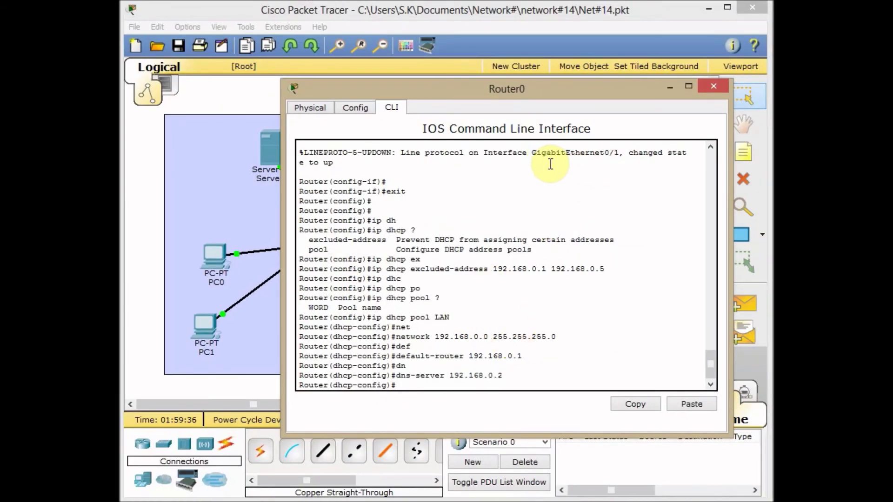
Leave configuration mode with Ctrl+Z, returning Router0 to the privileged prompt
key(ctrl+z)
key(Return)
key(Return)
key(Return)
key(Return)
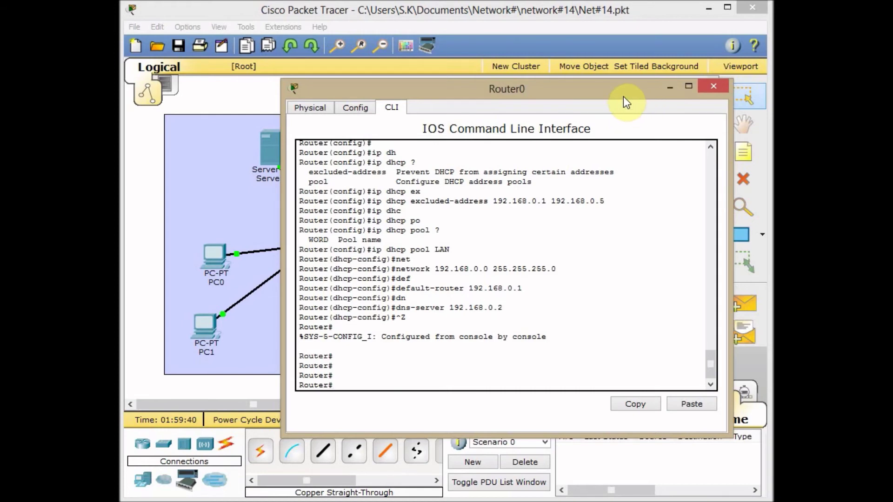
click(668, 87)
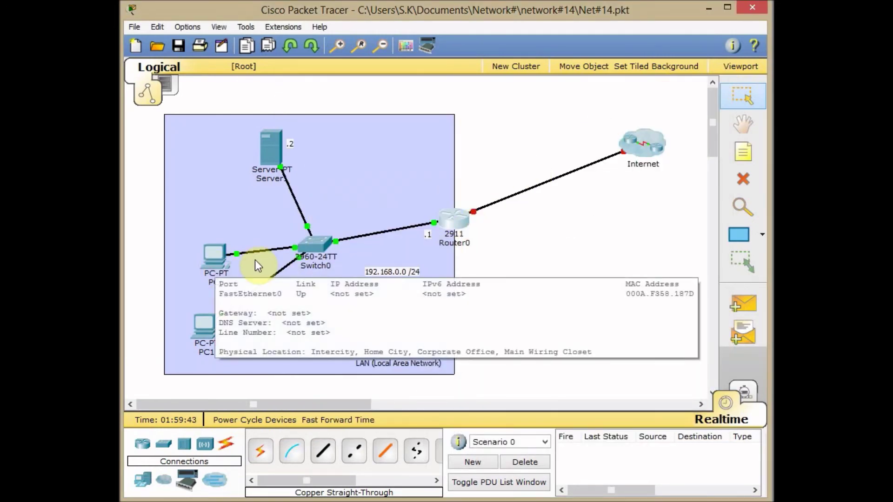
click(453, 221)
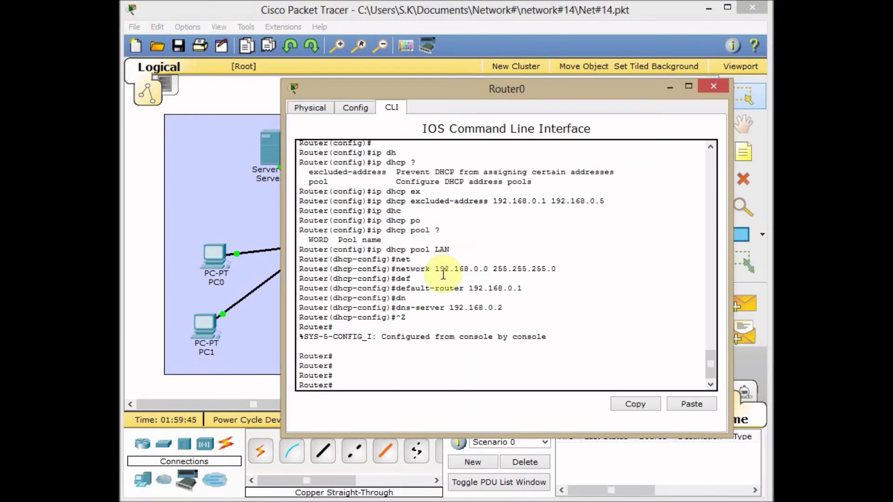
Run show ip dhcp binding, which lists no leases yet
click(443, 275)
text(dh)
key(Tab)
text(?)
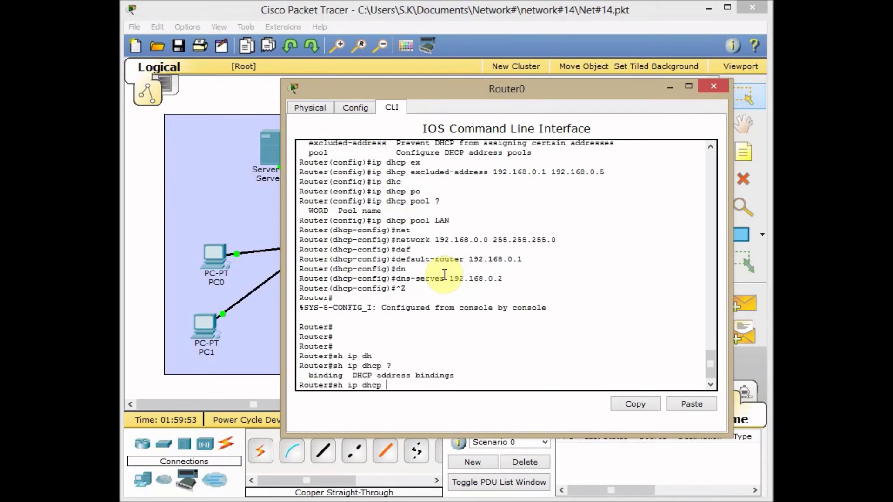
text(bin)
key(Tab)
key(Return)
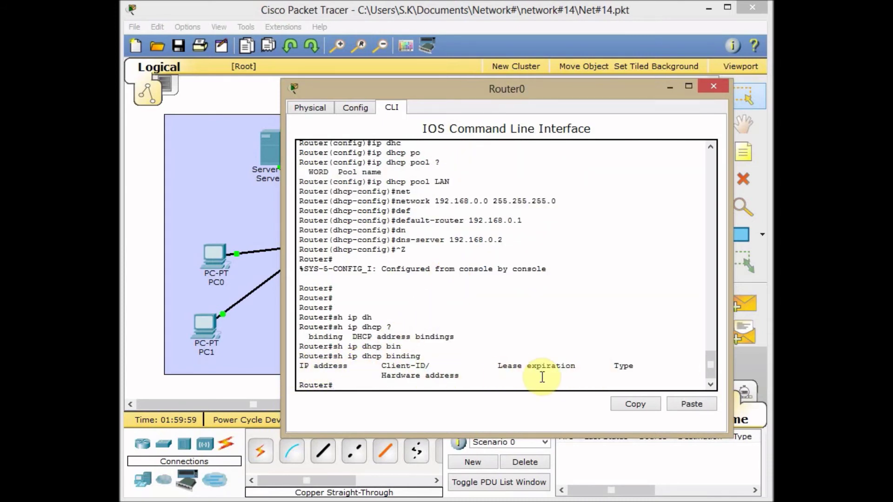
click(666, 87)
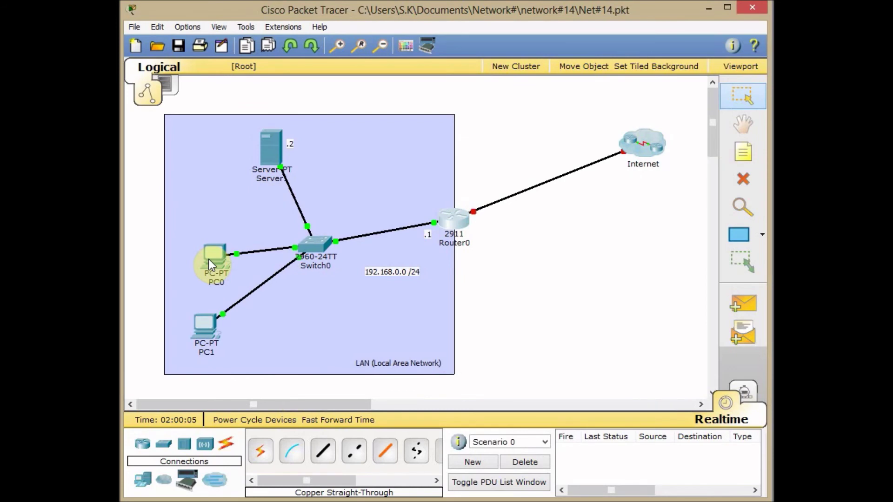
Set PC0 to DHCP, receiving 192.168.0.6 with gateway 192.168.0.1 and DNS 192.168.0.2
click(209, 259)
click(429, 152)
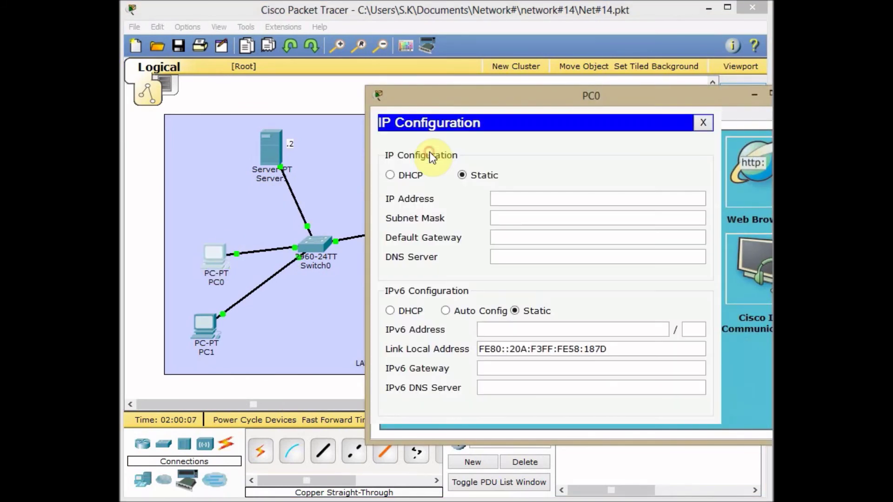
click(391, 176)
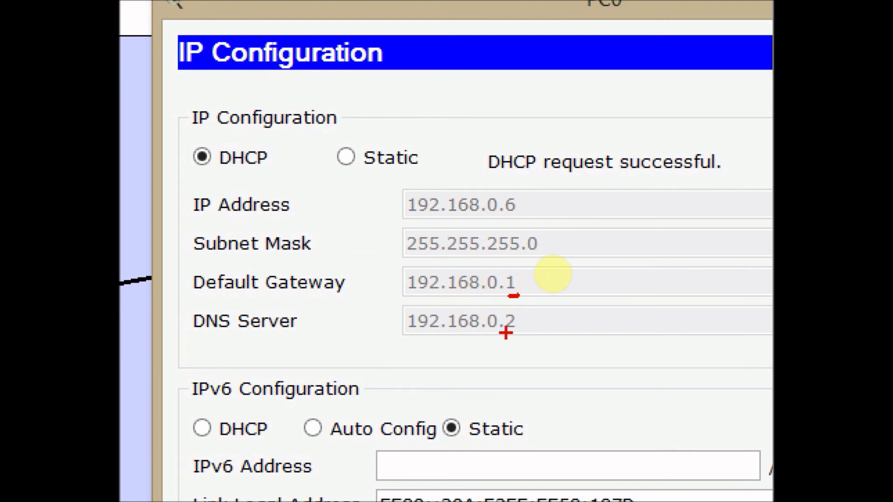
drag(500, 334, 517, 330)
key(Escape)
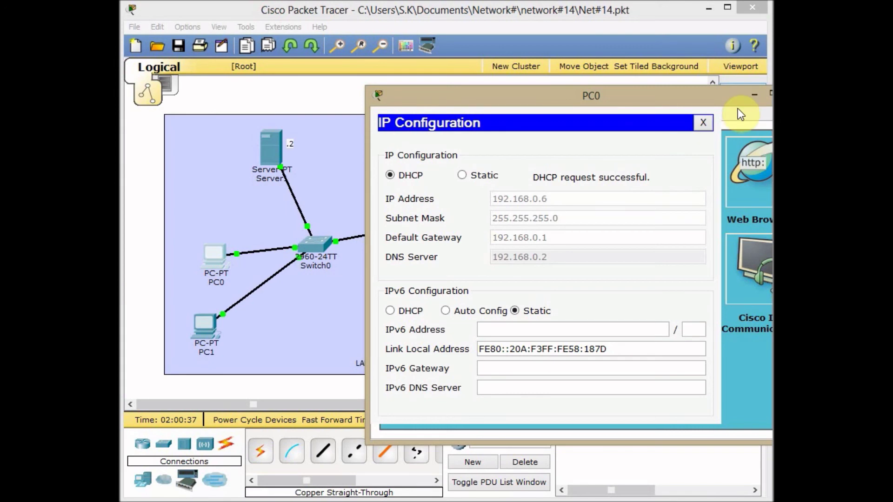
click(703, 123)
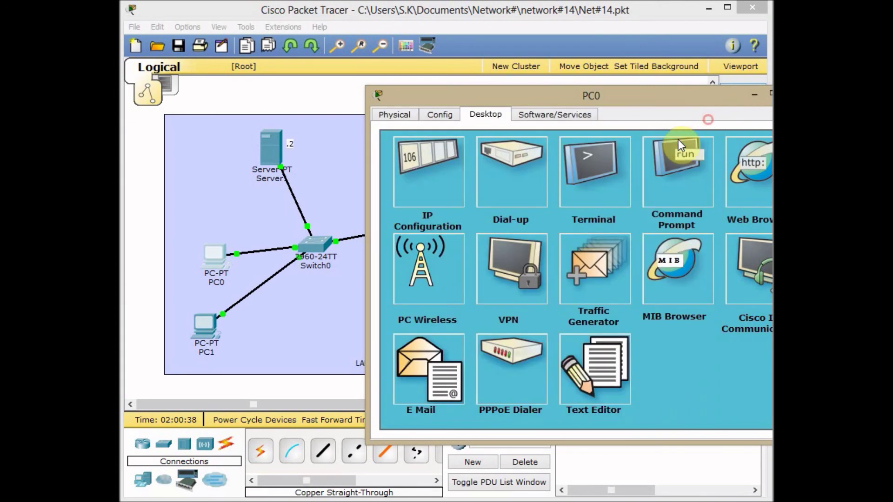
Close PC0 and set PC1 to DHCP, receiving 192.168.0.7 with gateway 192.168.0.1
click(764, 93)
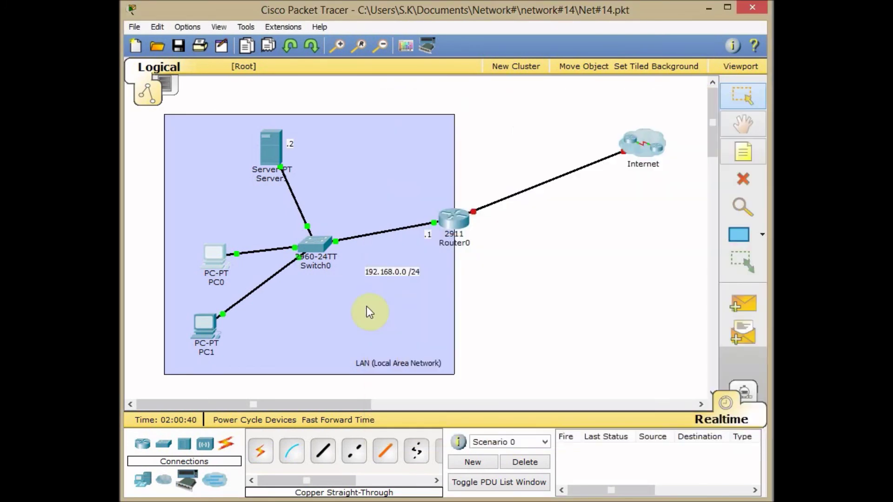
double_click(210, 344)
click(209, 332)
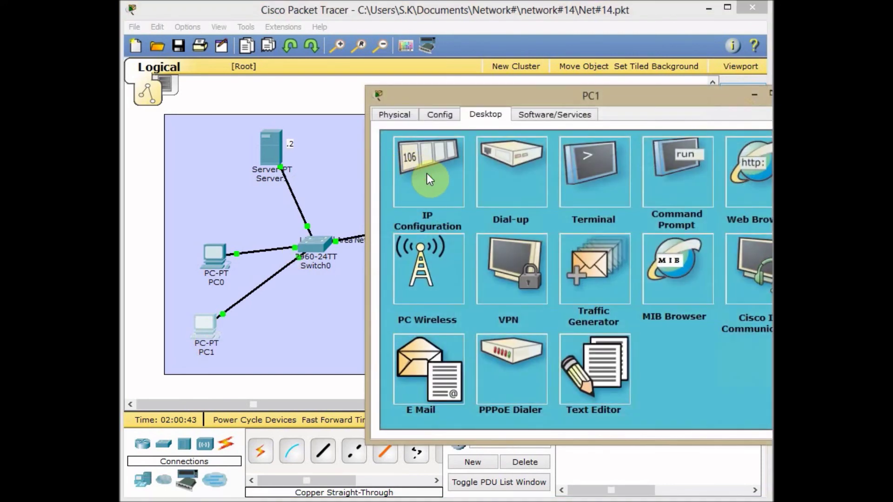
click(427, 174)
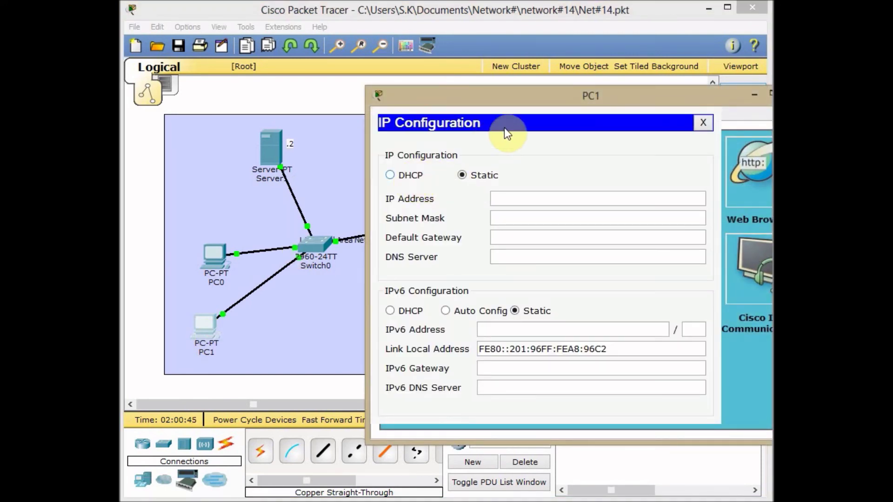
drag(524, 96, 417, 91)
click(299, 171)
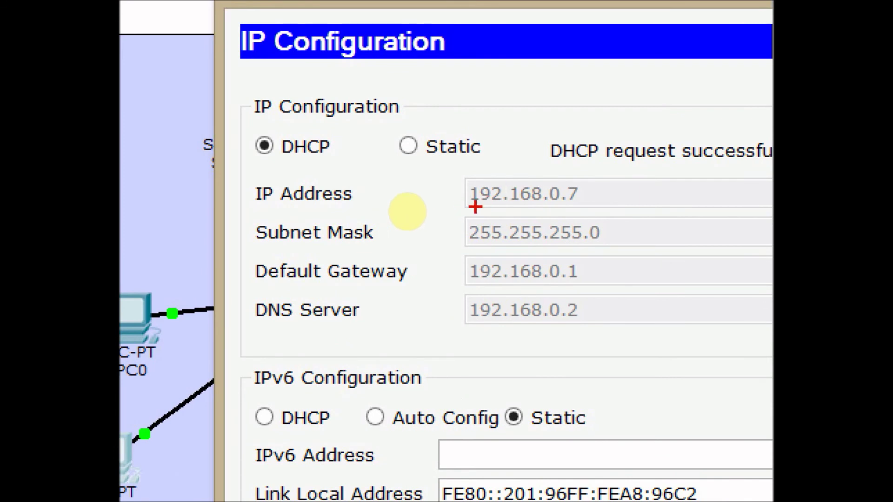
drag(560, 204, 586, 203)
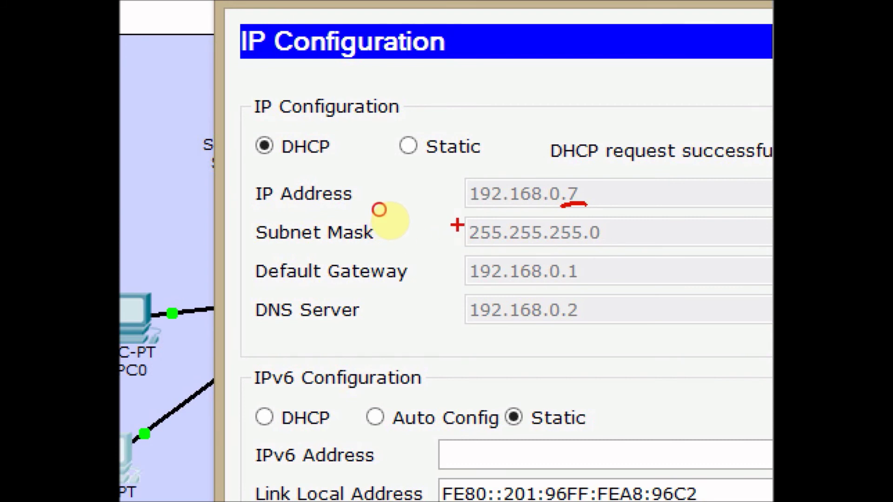
mouse_move(457, 226)
mouse_down()
mouse_move(457, 341)
mouse_move(591, 334)
mouse_move(637, 198)
mouse_move(579, 177)
mouse_move(469, 176)
mouse_move(447, 218)
mouse_move(449, 235)
mouse_up()
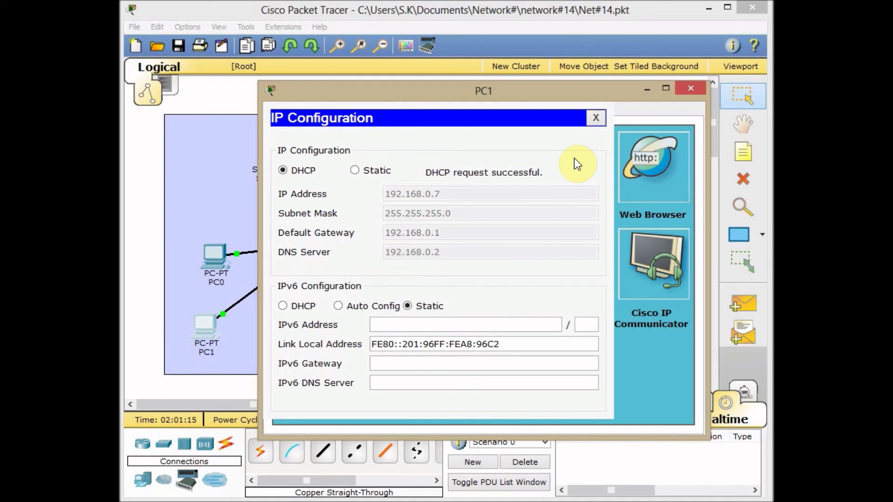
click(595, 119)
Rerun show ip dhcp binding on Router0 to confirm leases for 192.168.0.6 and 192.168.0.7
click(684, 89)
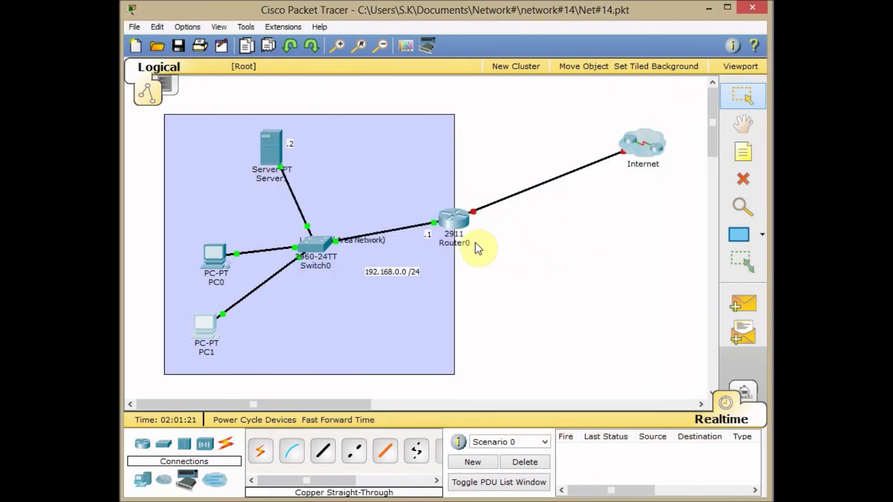
click(457, 221)
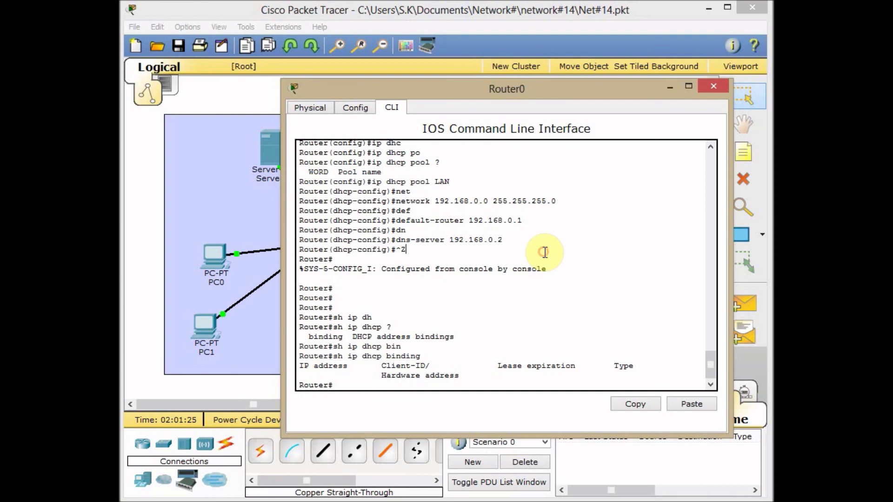
key(Up)
key(Return)
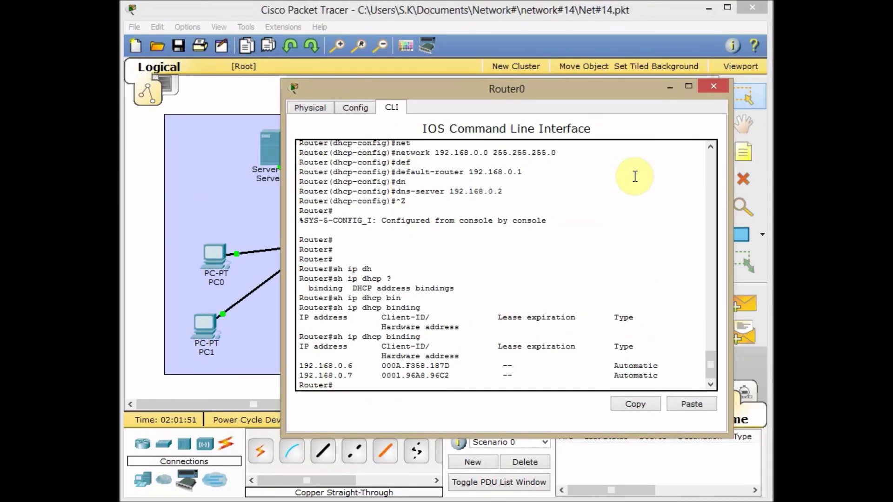
Minimize Router0's window to return to the network topology view
click(671, 88)
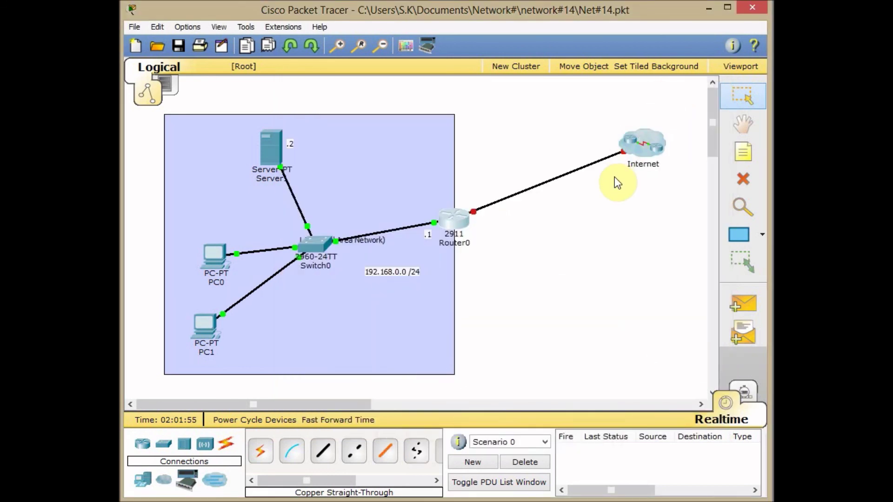